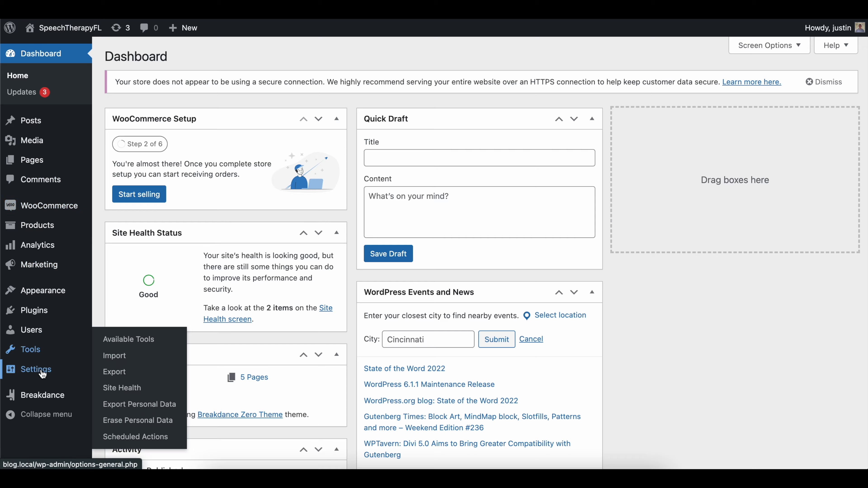
Open the Breakdance Headers page
mouse_move(43, 260)
mouse_move(45, 211)
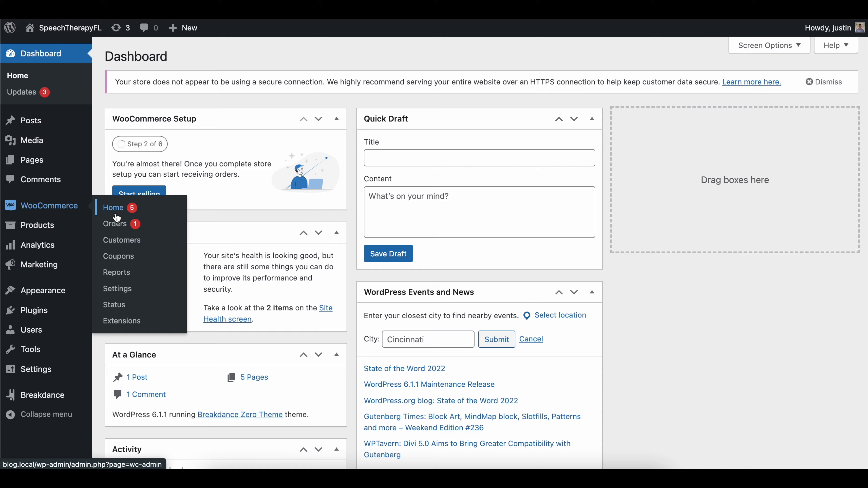
mouse_move(27, 397)
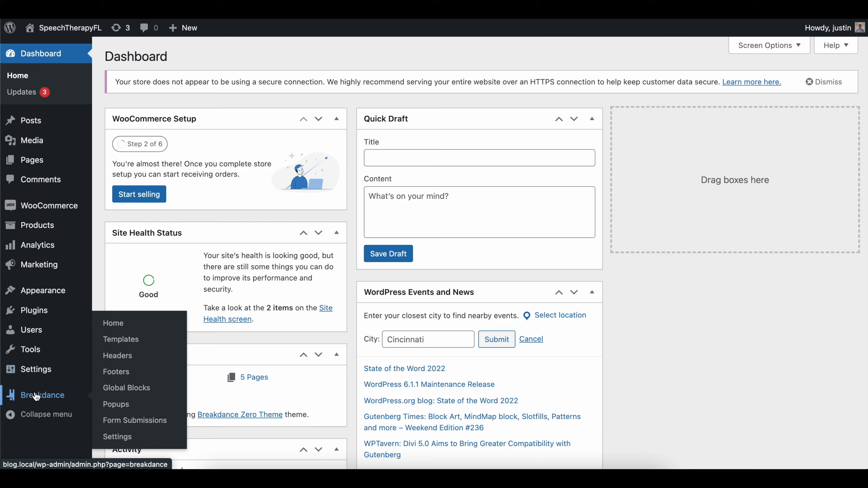
click(113, 355)
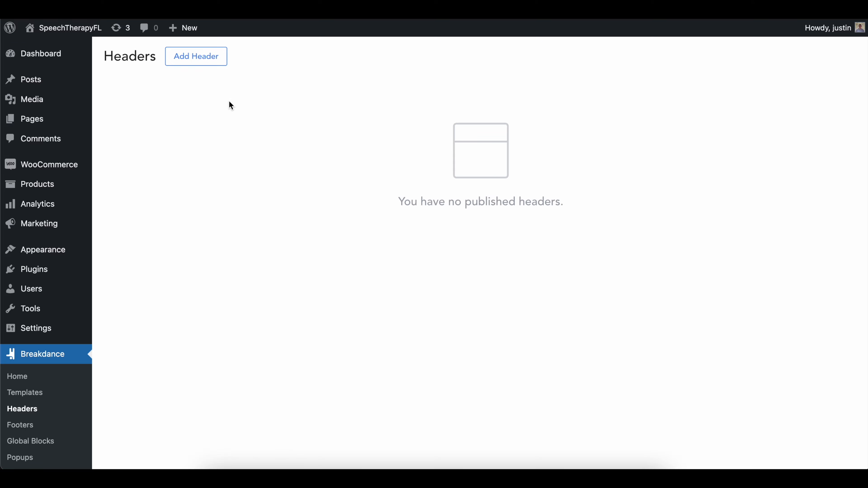
Add a header titled MainMenu that applies Everywhere and open it in the builder
click(194, 58)
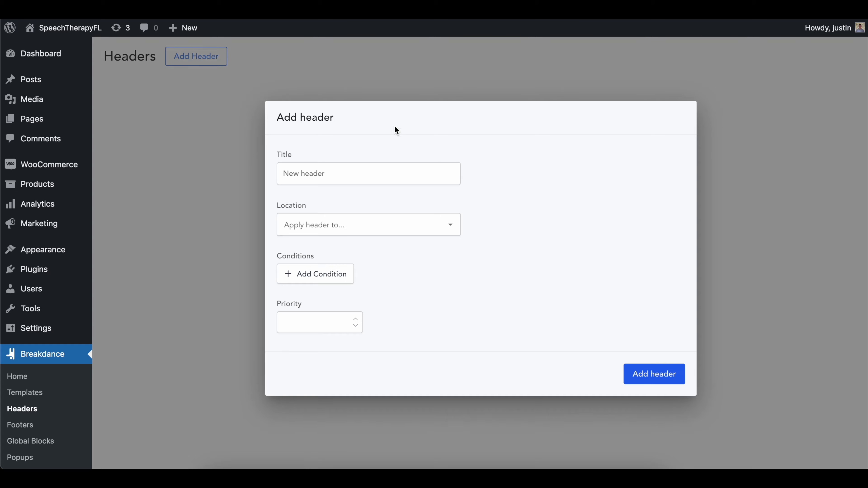
click(316, 183)
text(MainMenu)
click(329, 235)
click(322, 247)
click(630, 373)
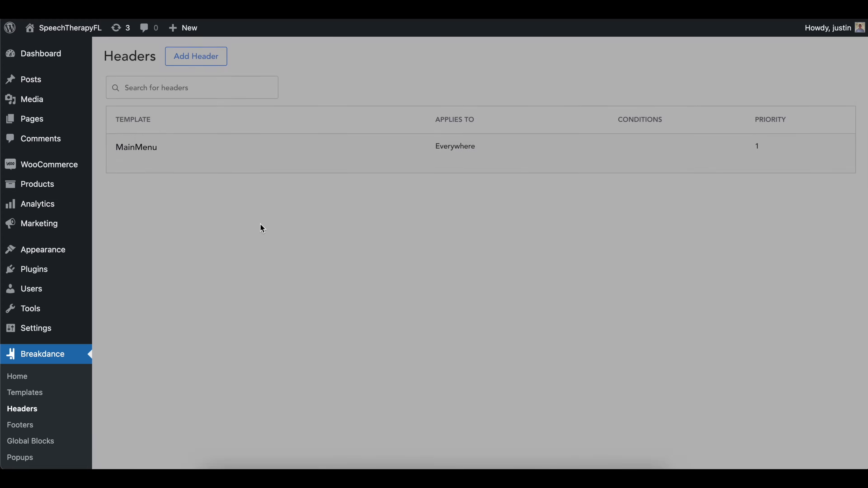
click(140, 163)
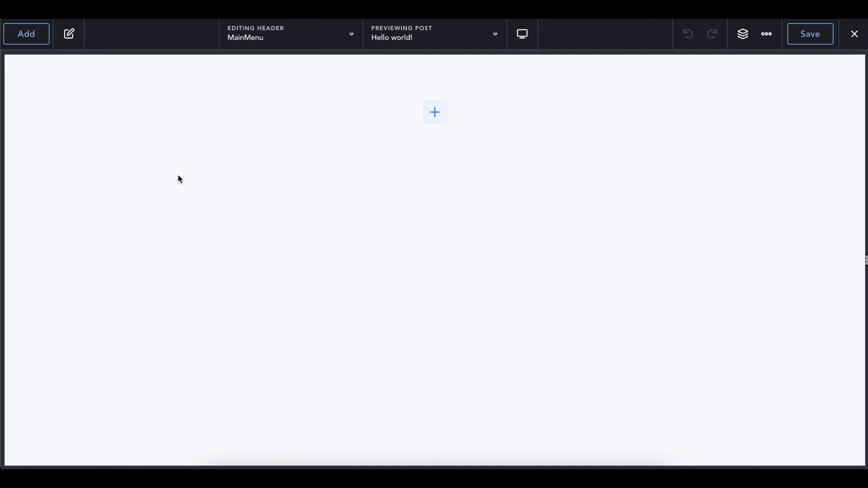
click(36, 35)
text(menu)
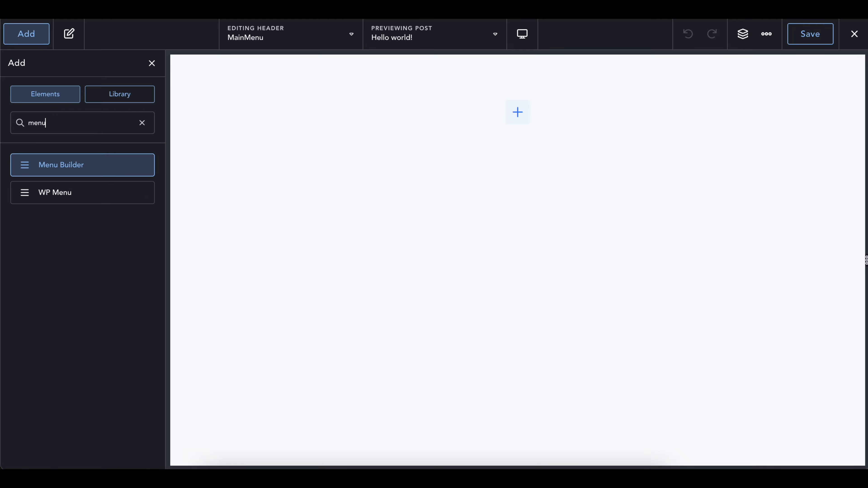
click(38, 158)
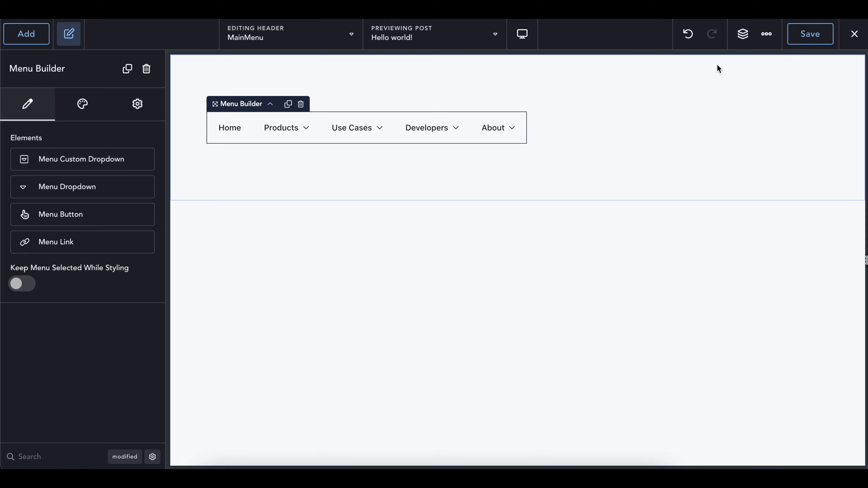
click(745, 34)
click(853, 96)
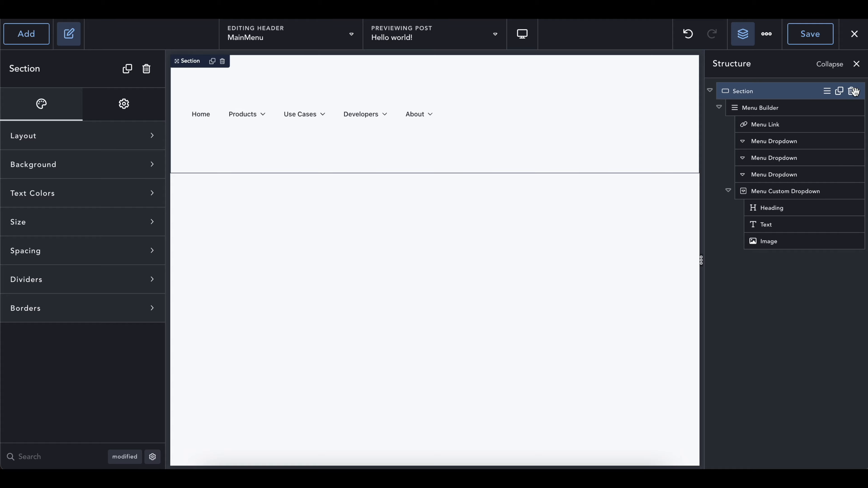
click(853, 91)
Add a Header Builder element to the empty header template
click(26, 34)
text(head)
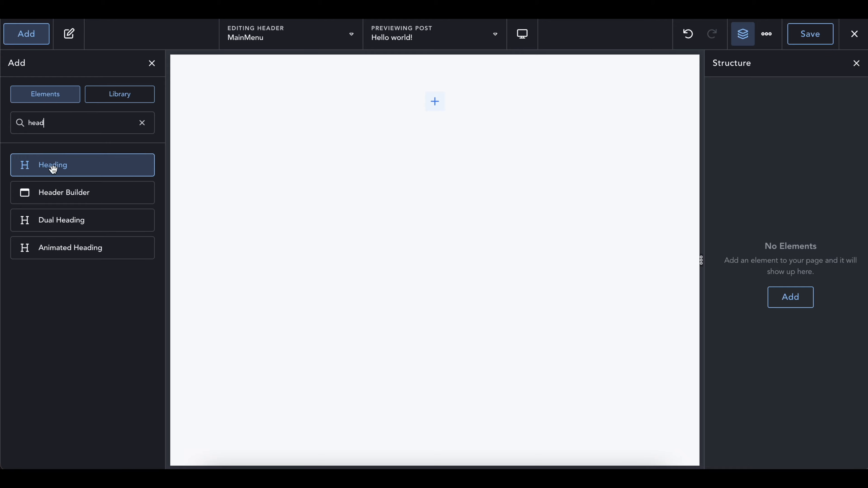
click(58, 193)
Add a Text element inside the Header Builder reading "Gold Penguin Website"
click(35, 33)
text(text)
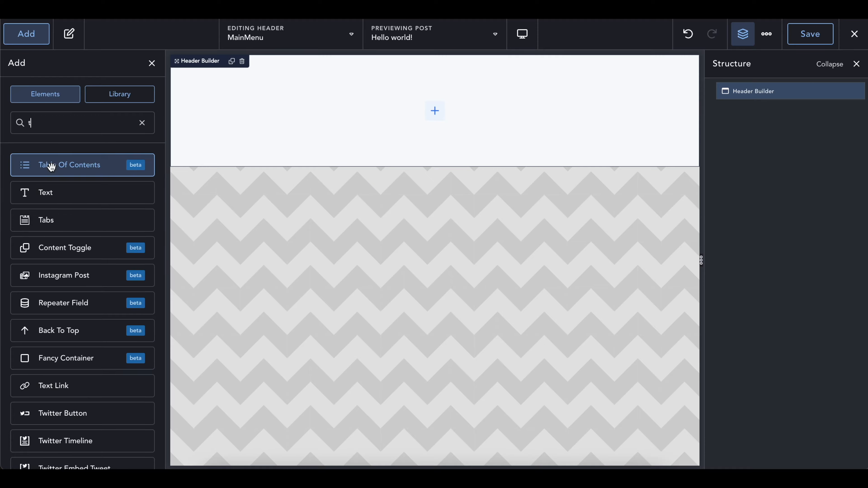
click(62, 171)
triple_click(212, 71)
text(Gold)
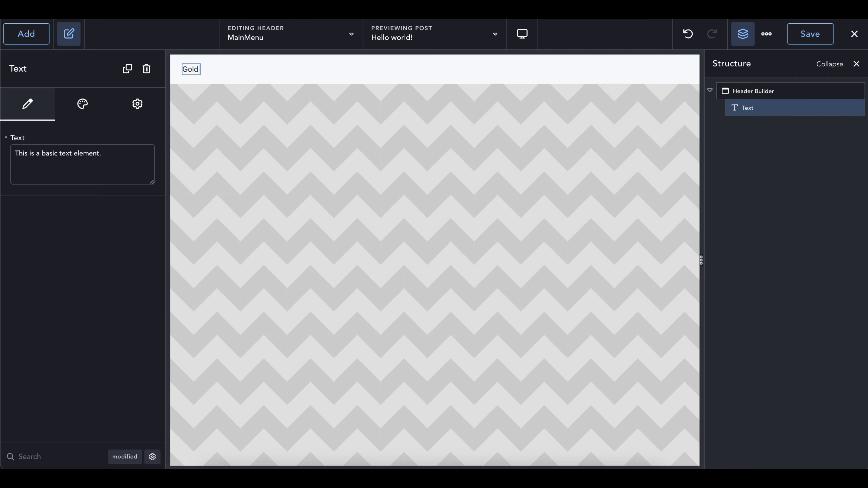
text( Penguin Website)
click(296, 69)
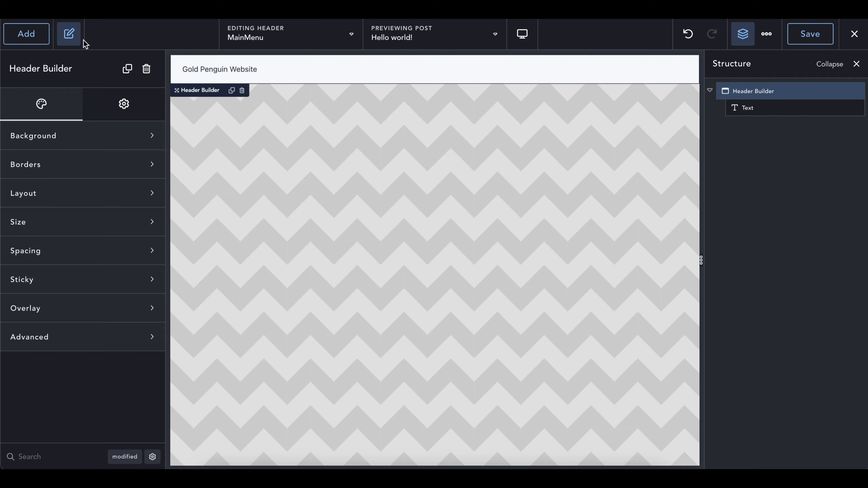
Add a Menu Builder element to the Header Builder beside the site title text
click(26, 34)
text(menu)
click(43, 163)
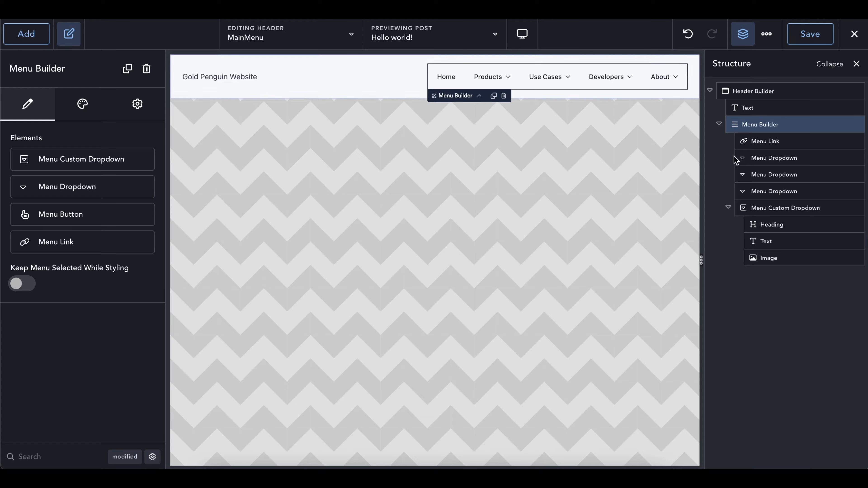
Delete the three Menu Dropdowns and the Menu Custom Dropdown from the menu, keeping only the Home link
click(847, 176)
click(849, 175)
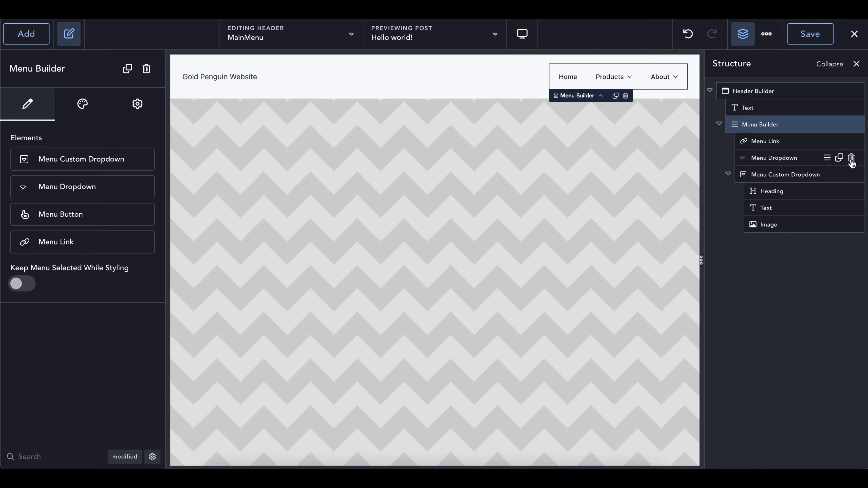
click(852, 158)
click(852, 159)
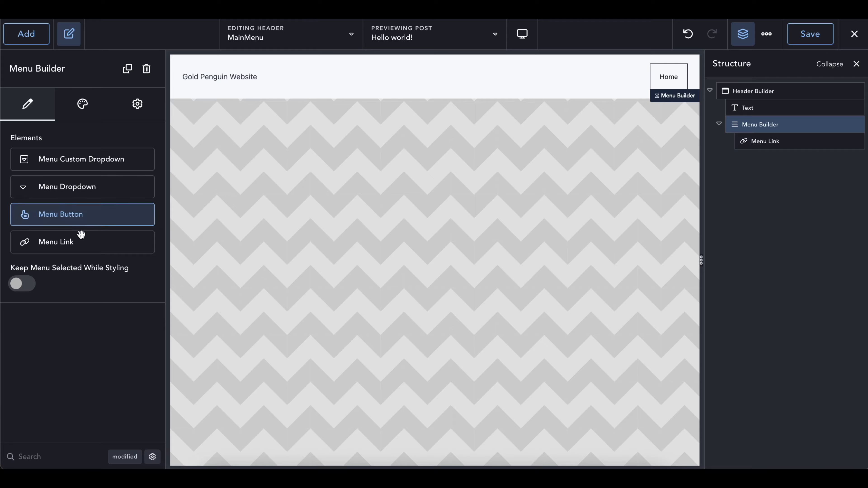
Add a Menu Link after Home, duplicate it, and label the two links "Login" and "My Account"
click(80, 241)
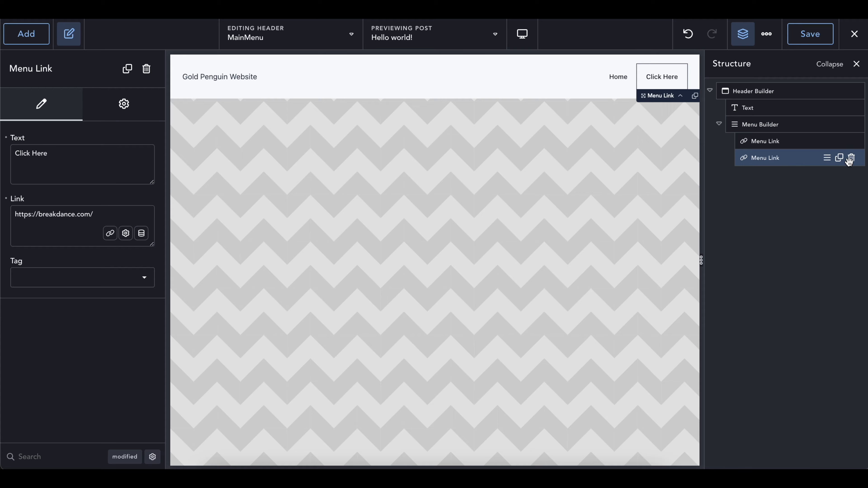
click(839, 158)
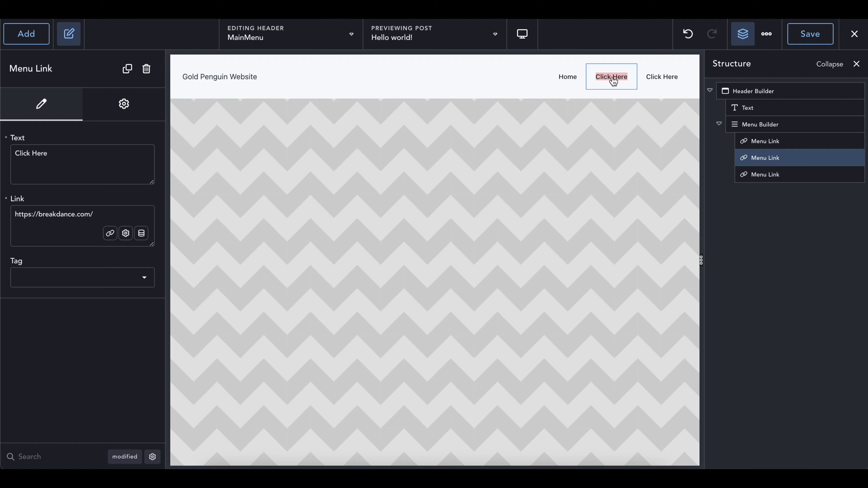
text(Login)
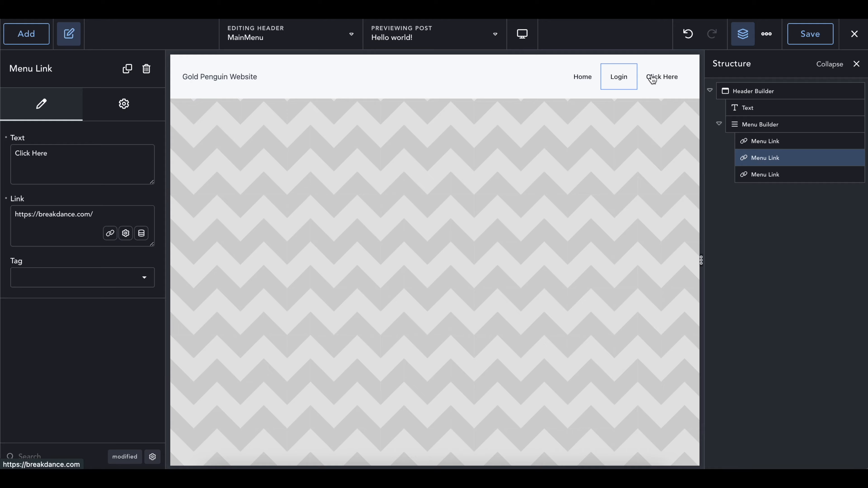
click(651, 75)
text(My Account)
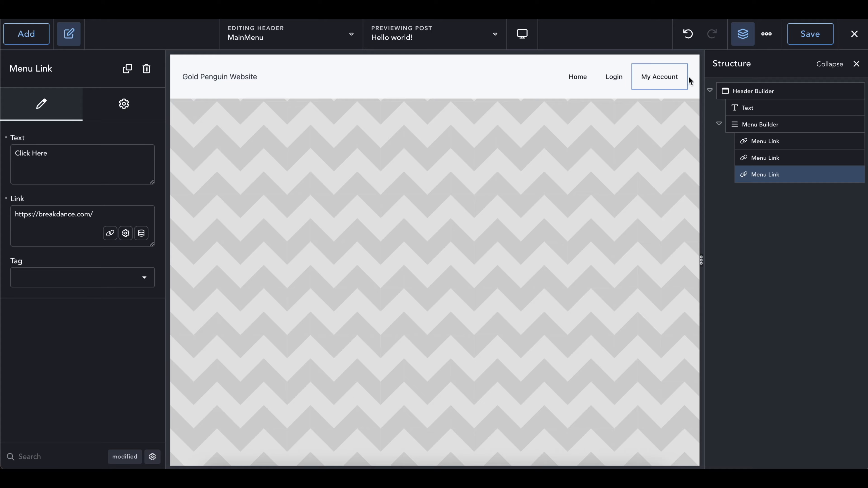
click(611, 86)
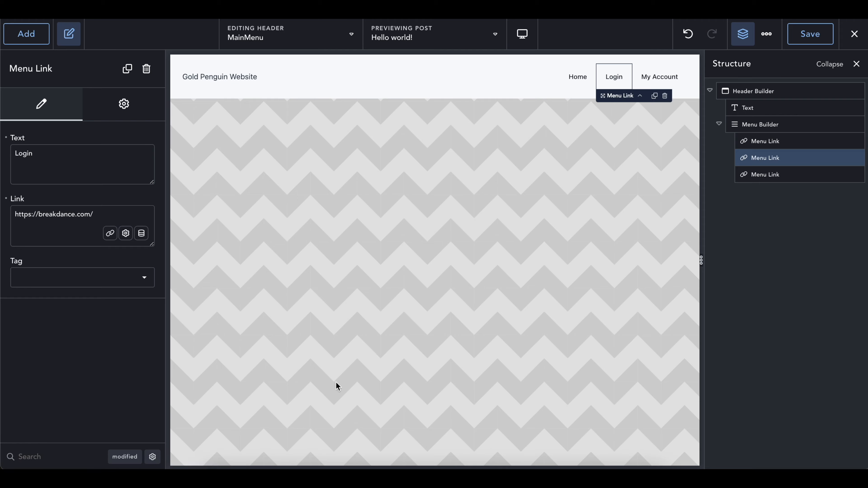
click(656, 78)
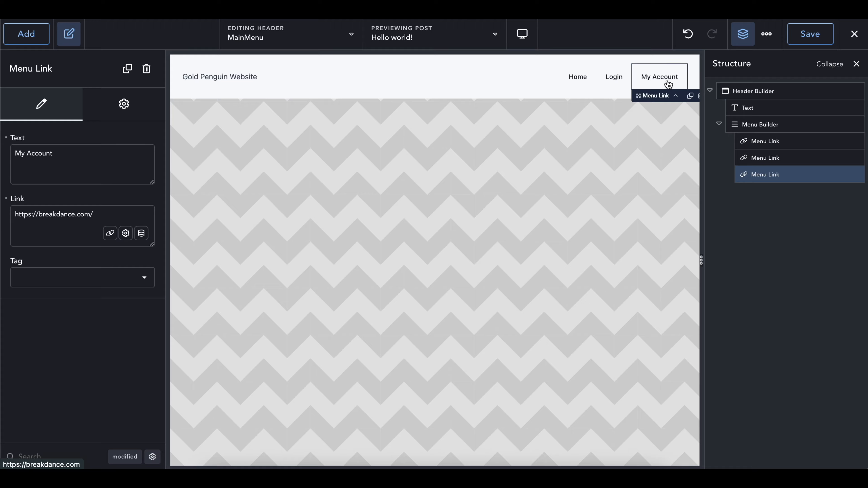
Search the available elements for "form" to review the form elements on offer
click(24, 35)
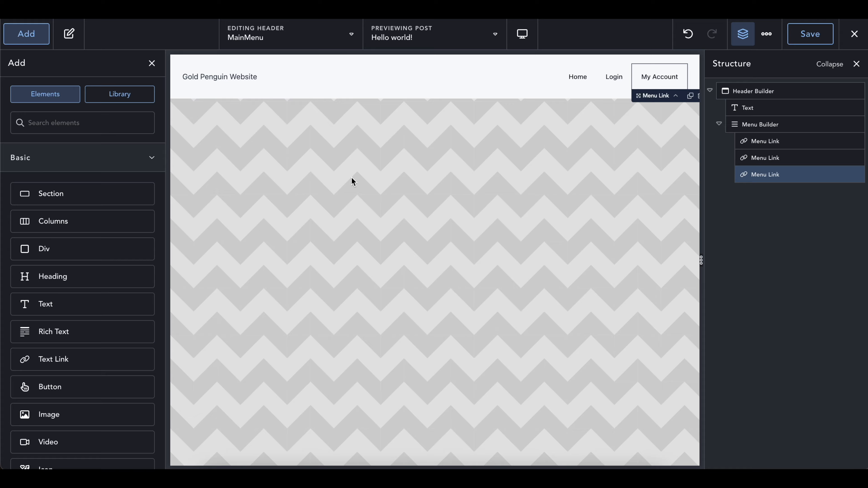
text(log)
key(ctrl+a)
text(form)
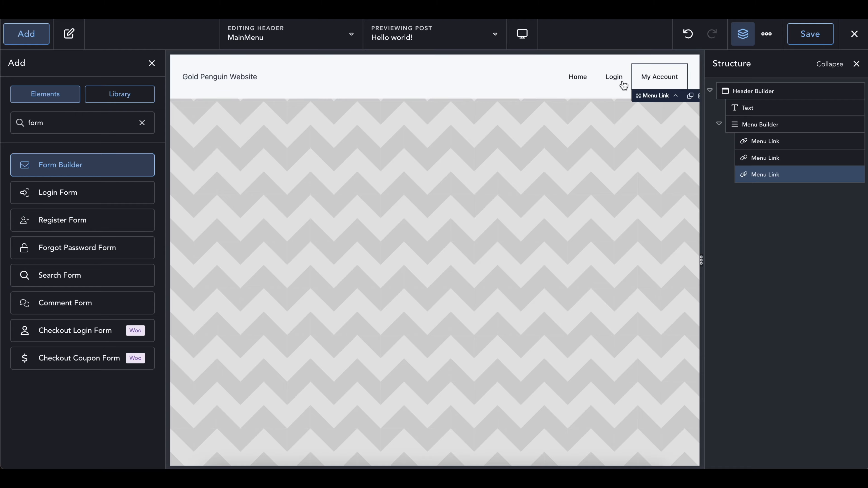
click(152, 66)
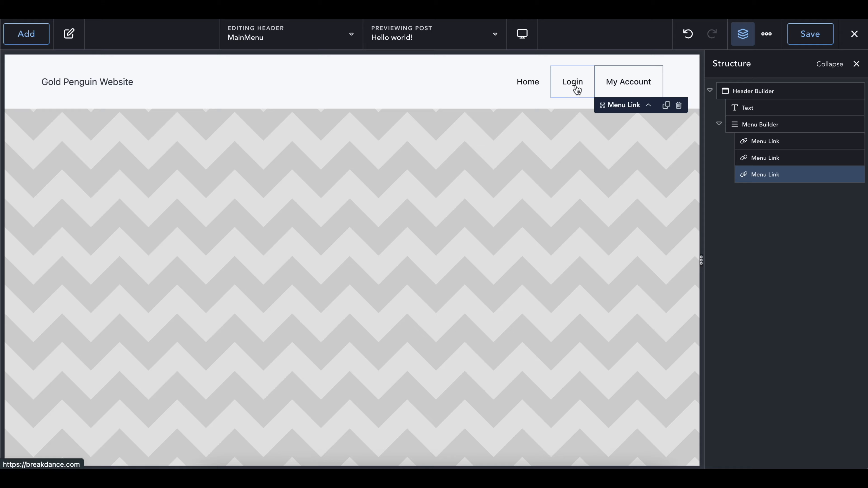
Apply a display condition to the My Account link so it shows only if User Logged In Status is logged in
click(612, 74)
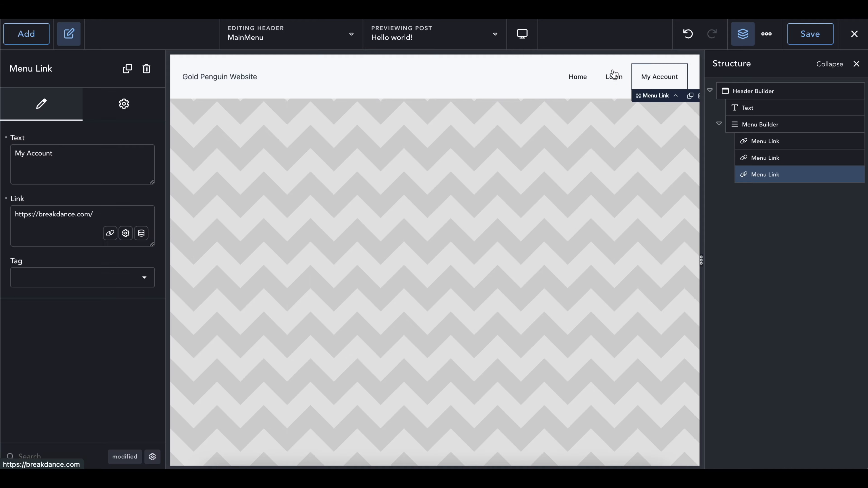
click(141, 103)
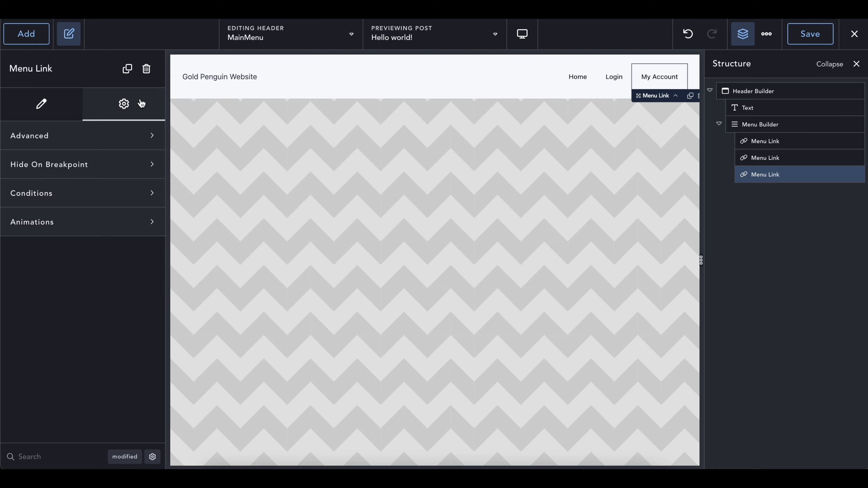
click(72, 201)
click(64, 246)
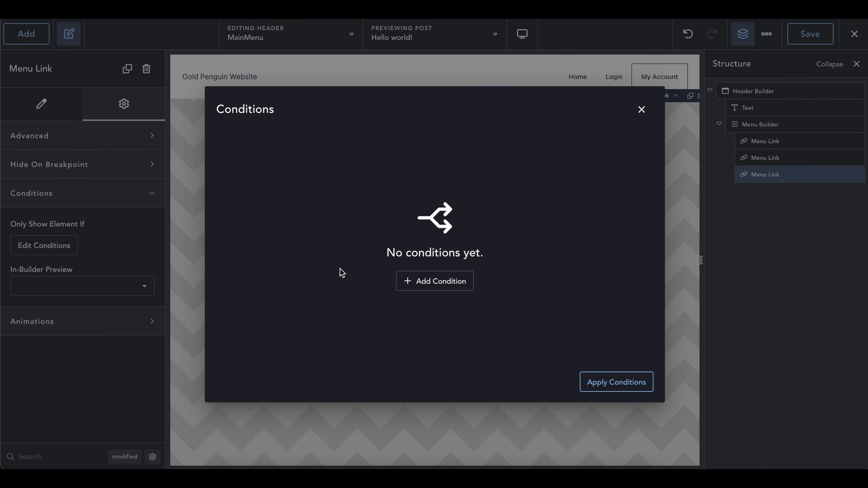
click(446, 289)
click(281, 149)
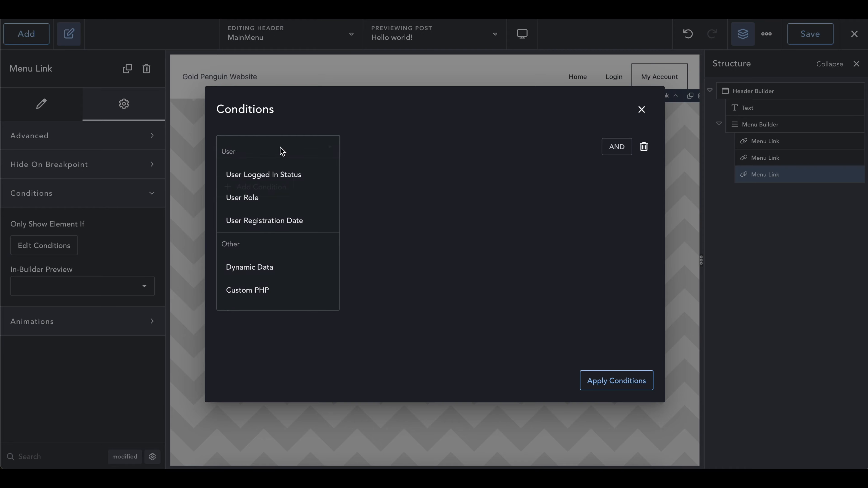
click(271, 183)
click(517, 147)
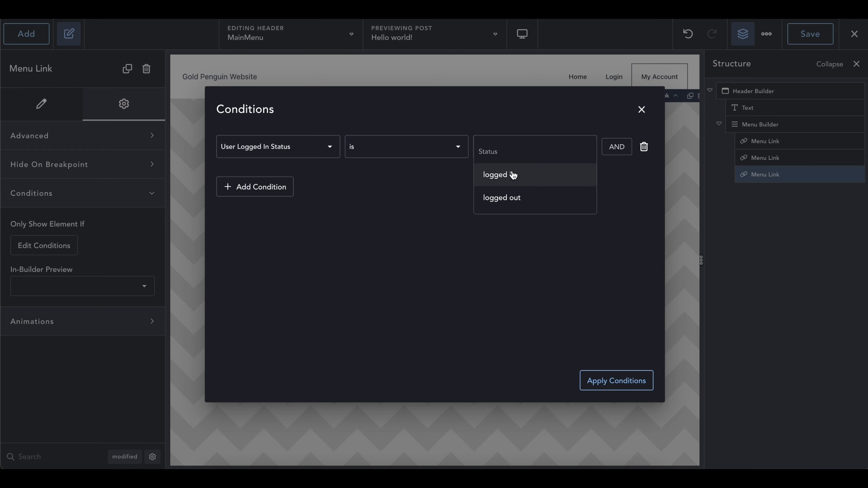
click(514, 183)
click(602, 382)
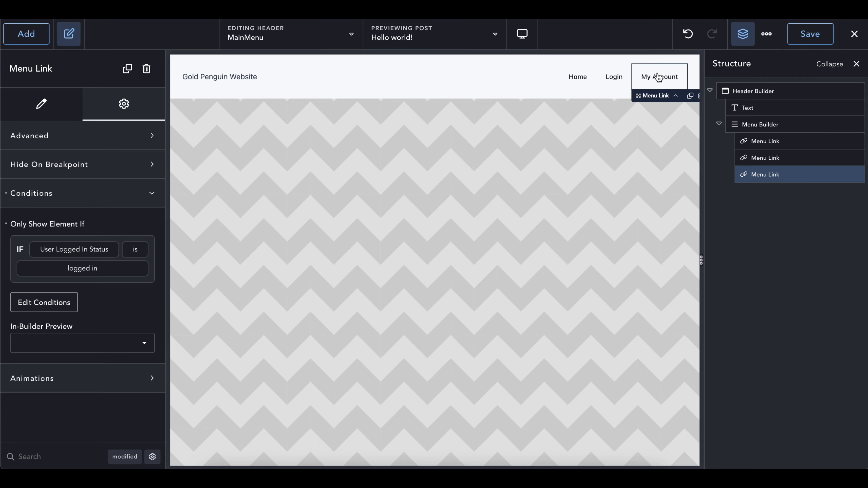
Apply a display condition to the Login link so it shows only if User Logged In Status is logged out
click(613, 76)
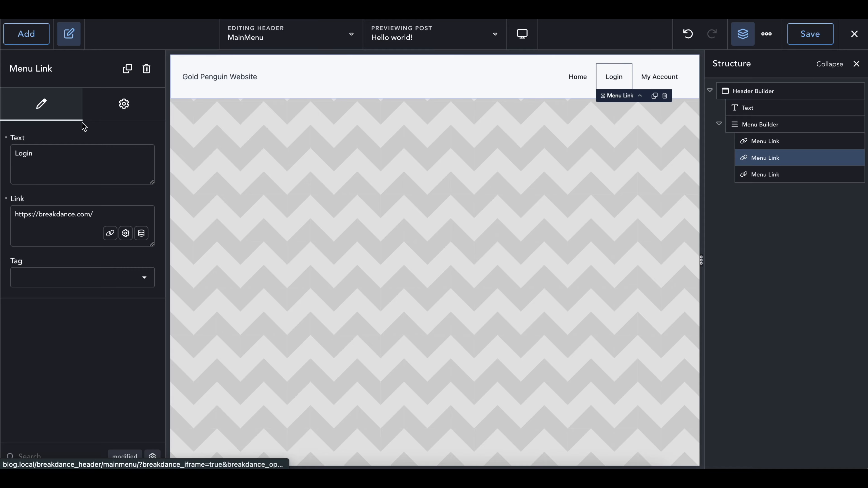
click(124, 103)
click(72, 200)
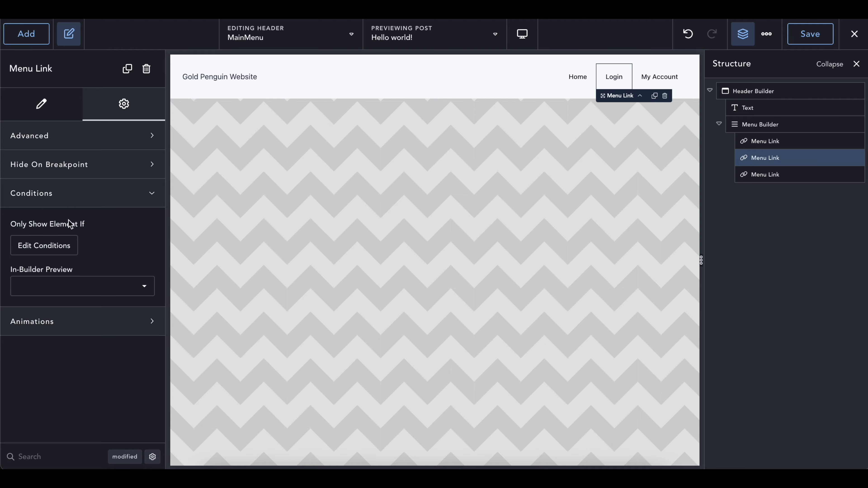
click(62, 247)
click(419, 282)
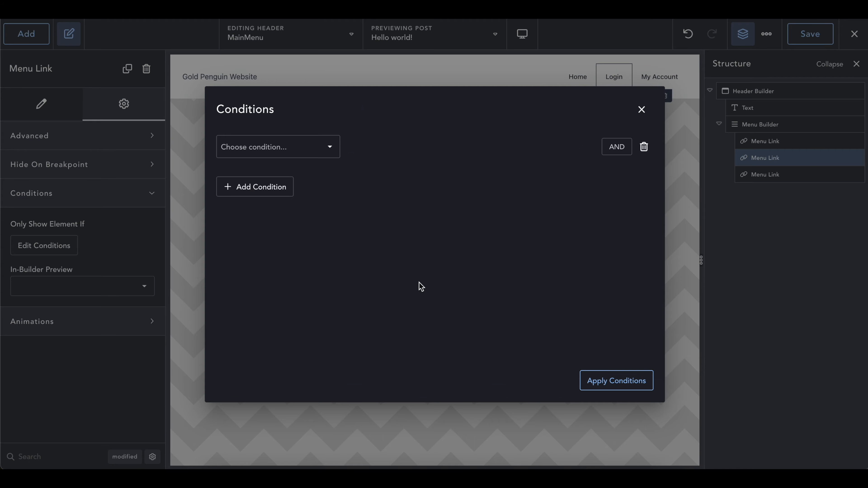
click(283, 156)
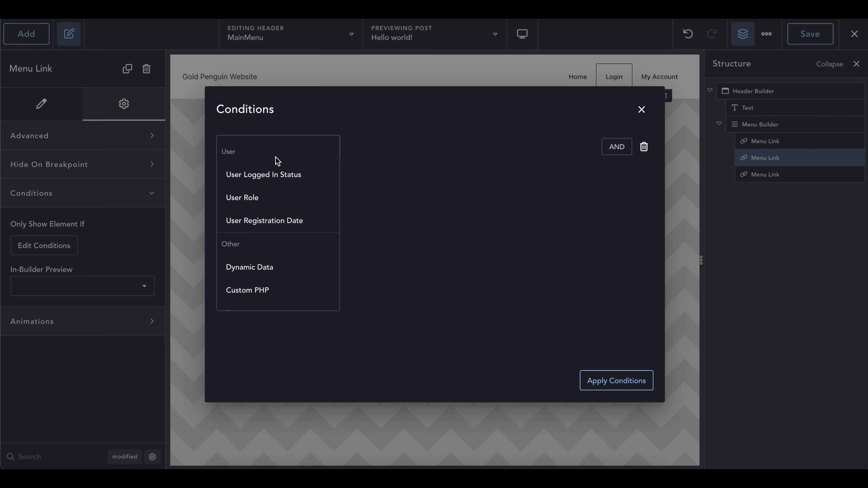
click(300, 178)
click(500, 146)
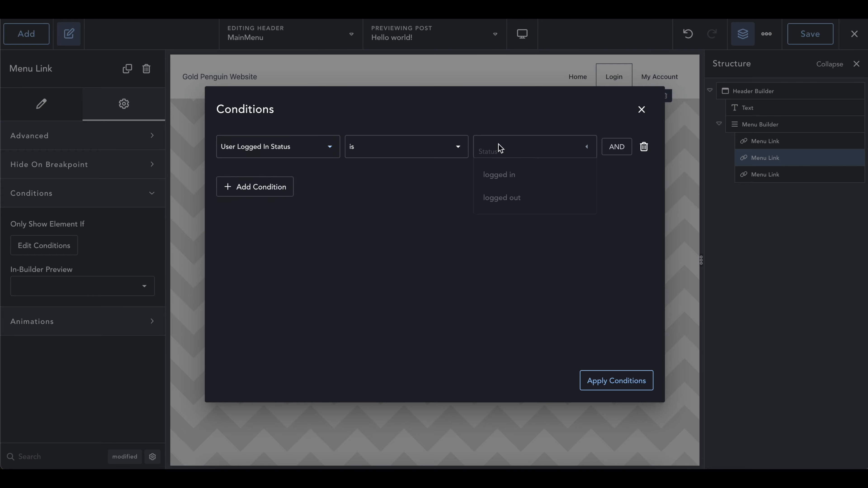
click(509, 198)
click(614, 381)
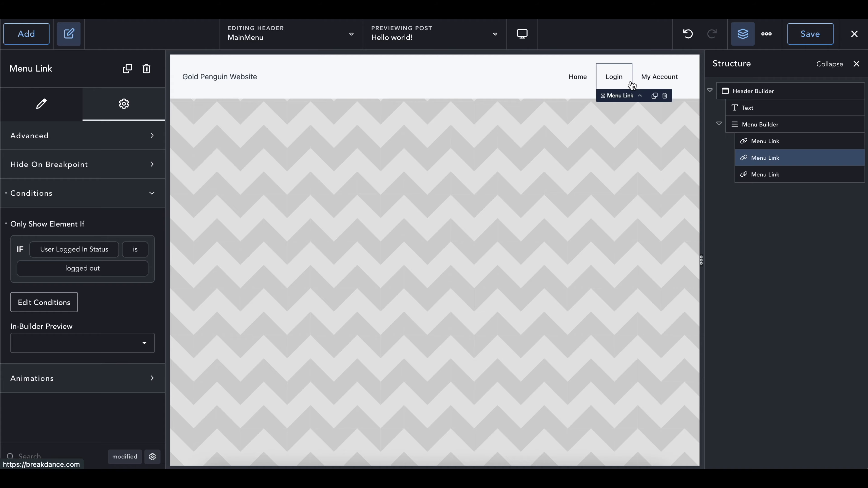
Replace the Login menu link's destination with /login
click(59, 106)
triple_click(85, 213)
key(BackSpace)
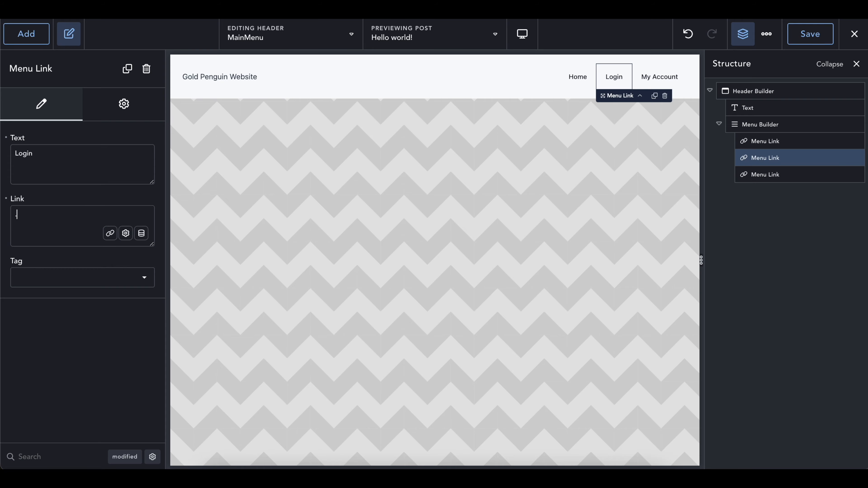
text(/login)
Replace the My Account menu link's destination with /my-account
click(661, 76)
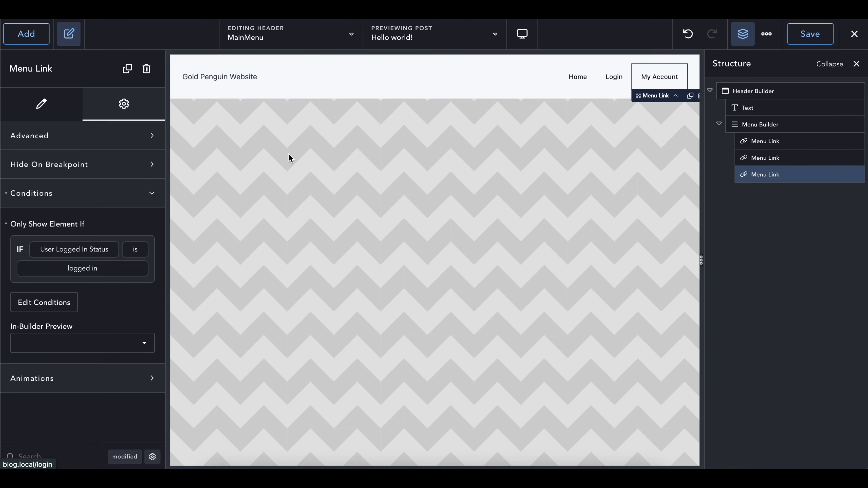
click(46, 109)
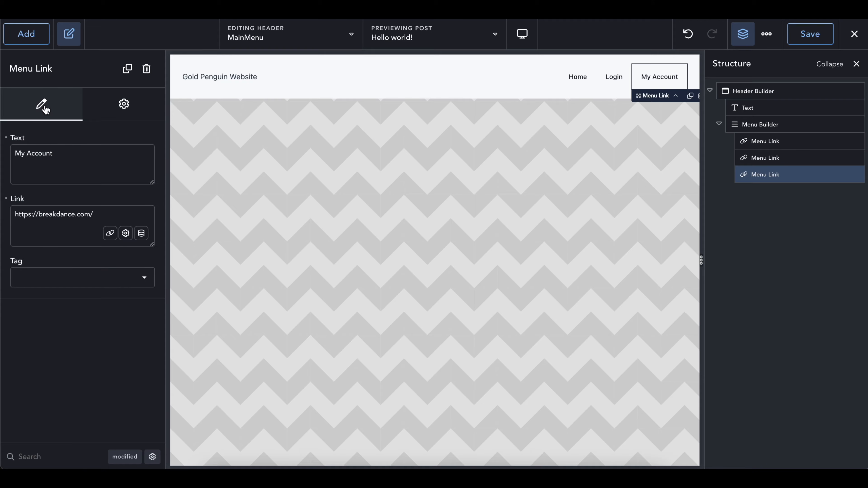
triple_click(55, 213)
text(/my-account)
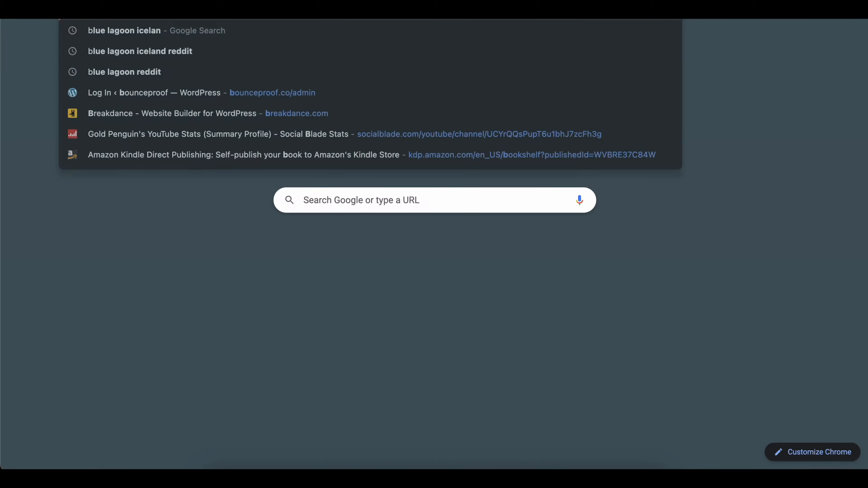
Open blog.local/my-account in a new browser tab to check that the account page address works
text(log)
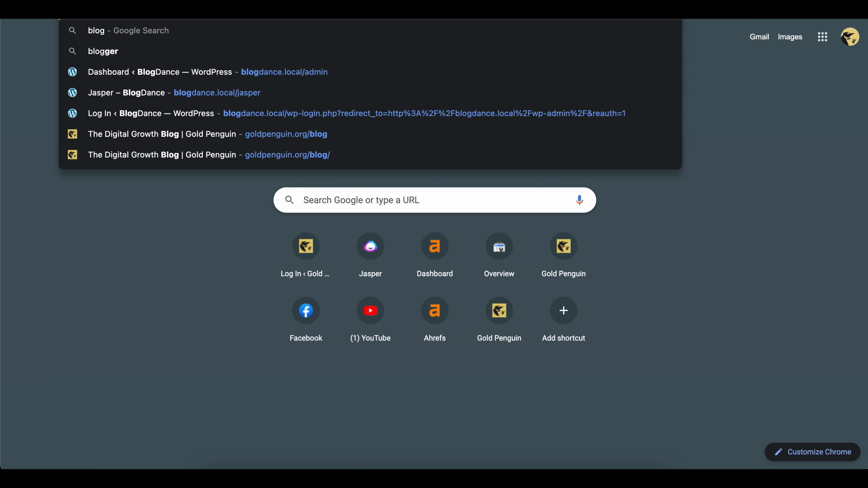
text(.local)
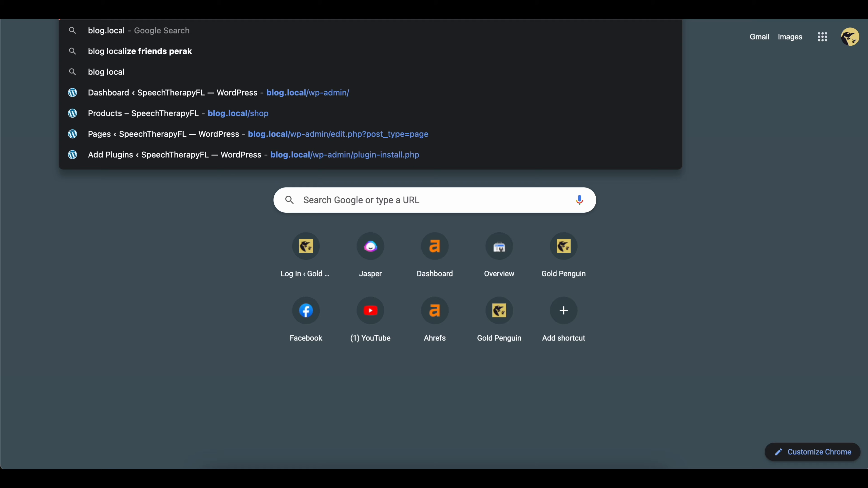
text(/my-account)
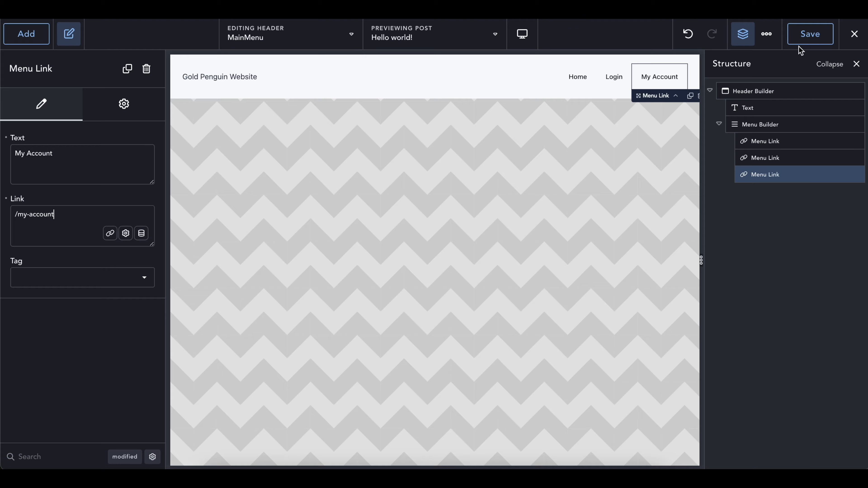
Set the Login menu link's destination to /bd-login and save the MainMenu header
click(809, 40)
click(622, 85)
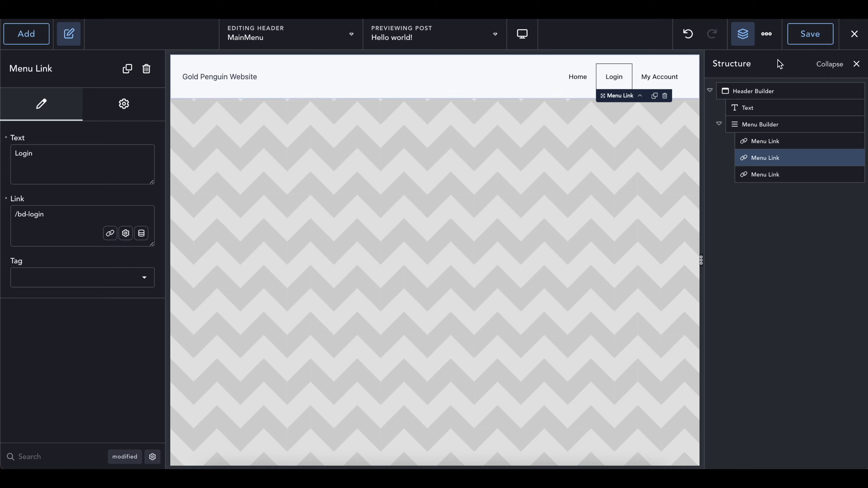
click(807, 38)
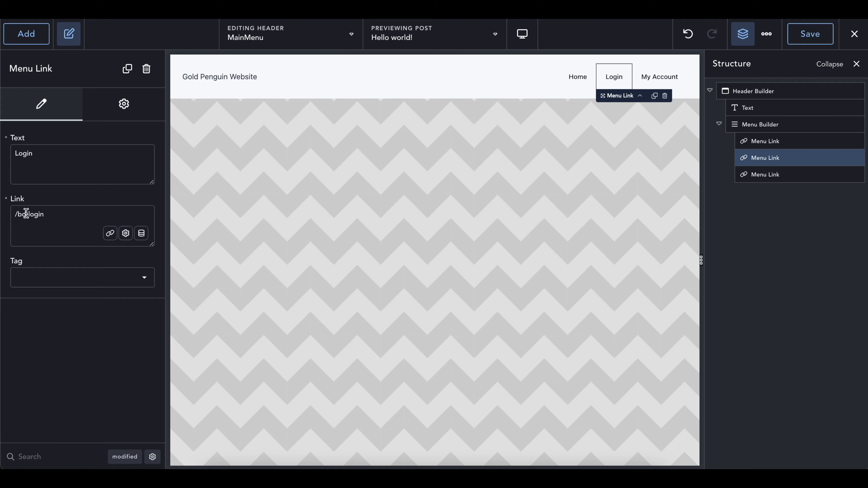
drag(56, 216, 2, 216)
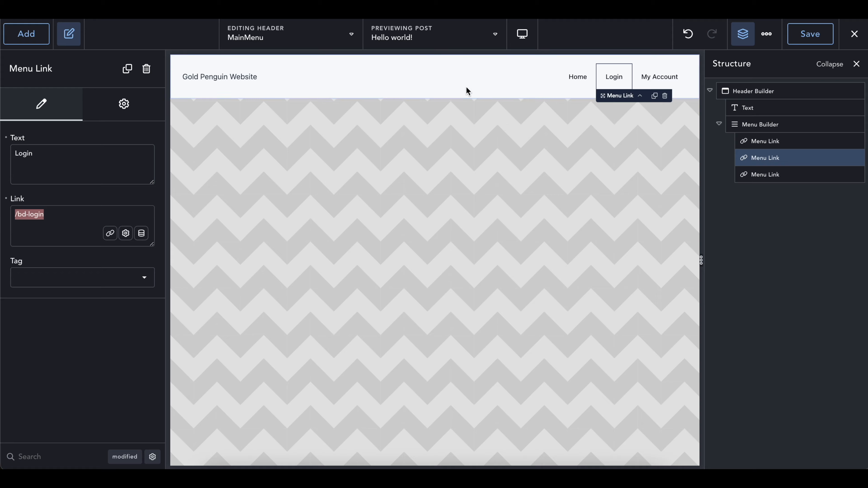
click(808, 37)
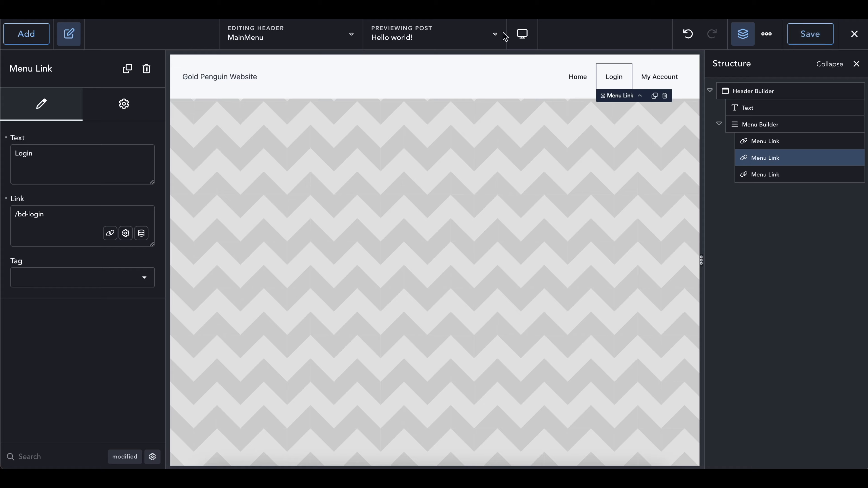
Open the site's front page and follow the My Account link to check the header menu while logged in
key(BackSpace)
key(BackSpace)
key(Return)
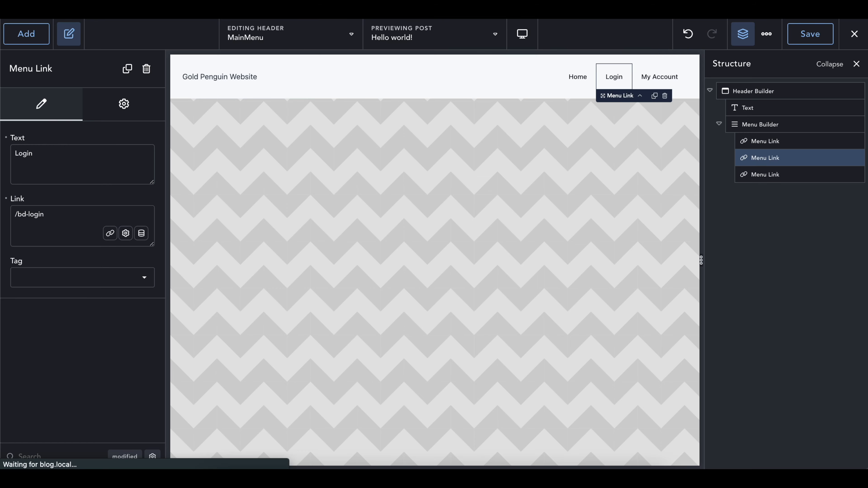
scroll(391, 334, down, 5)
scroll(391, 337, up, 5)
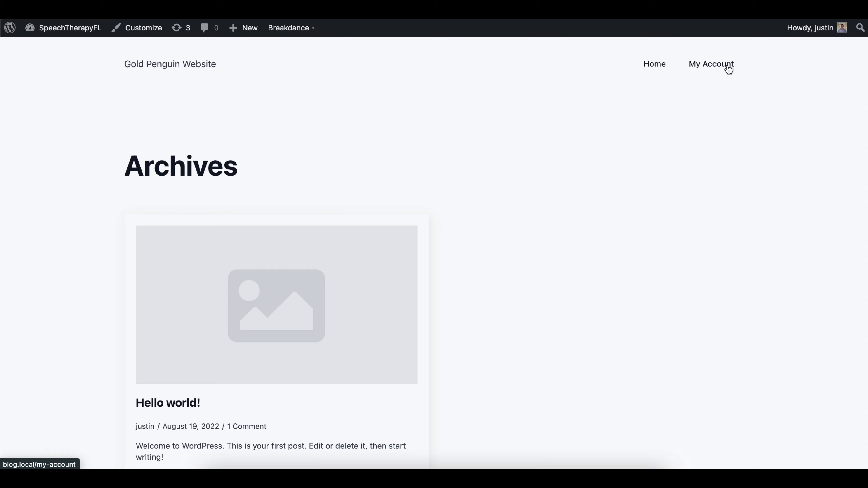
click(712, 70)
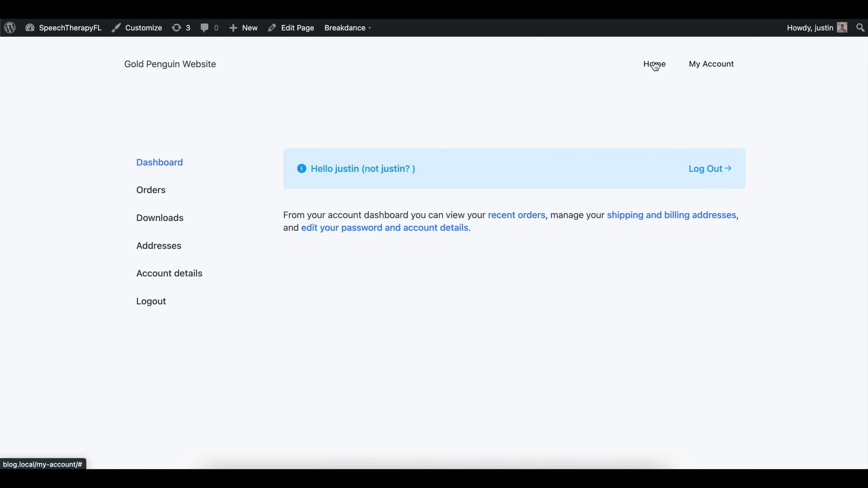
drag(212, 65, 104, 66)
click(137, 64)
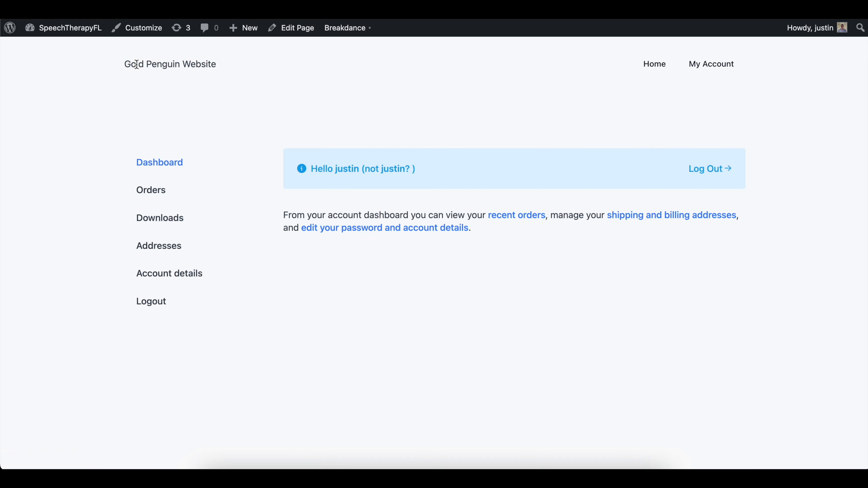
Add a new WordPress page from the site's admin dashboard and title it "Login"
mouse_move(78, 35)
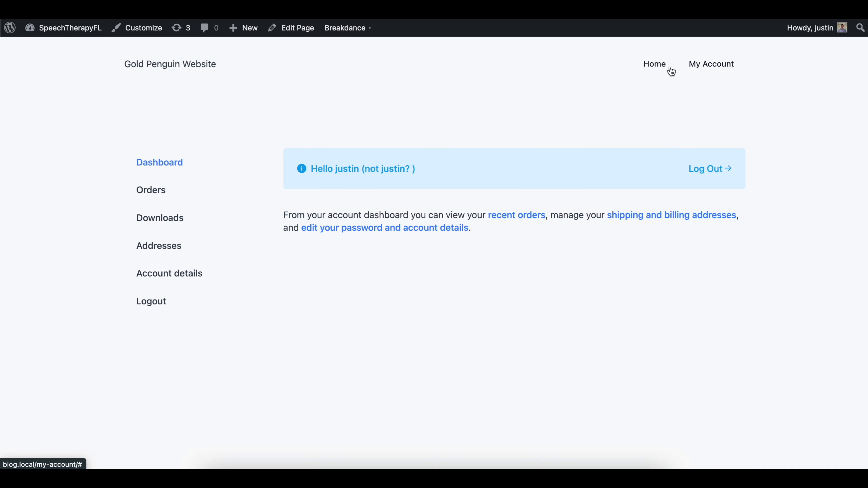
click(84, 51)
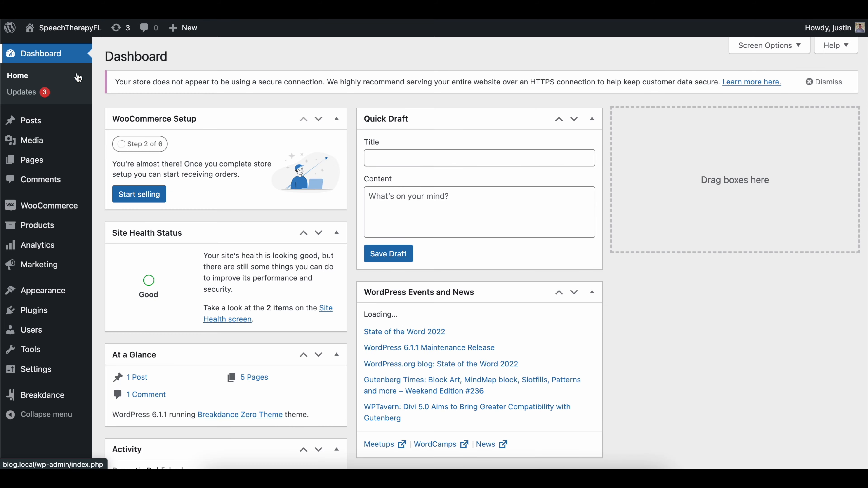
click(54, 166)
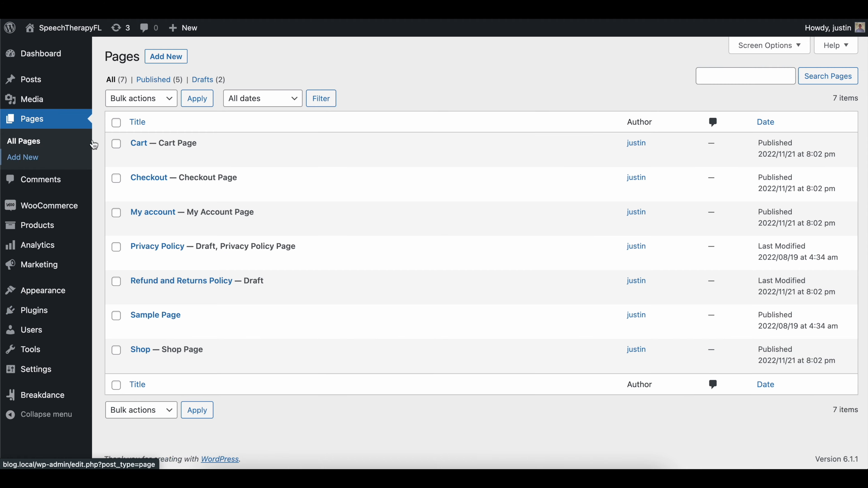
click(167, 57)
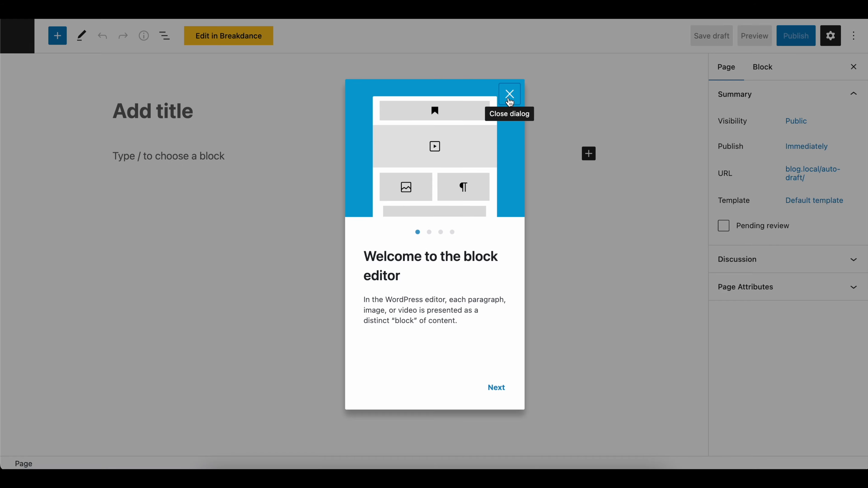
click(339, 113)
text(Login)
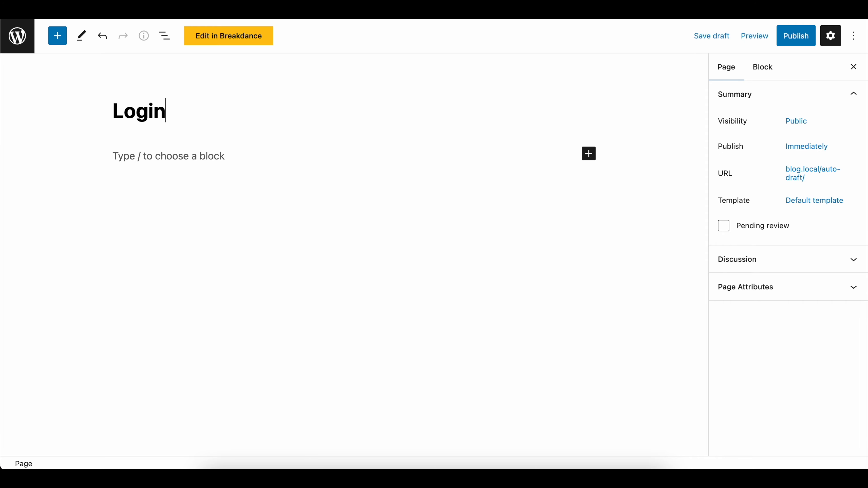
Set the Login page's permalink to bd-login and publish the page
click(804, 184)
click(757, 246)
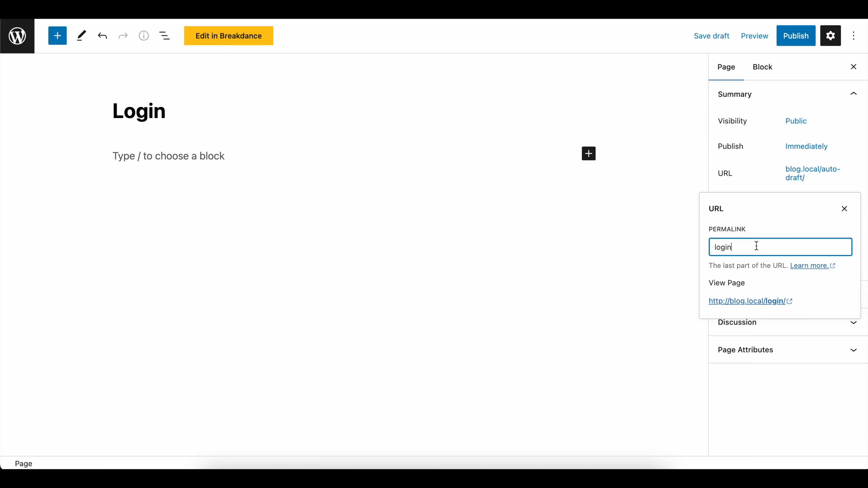
key(super+a)
text(/bd-login)
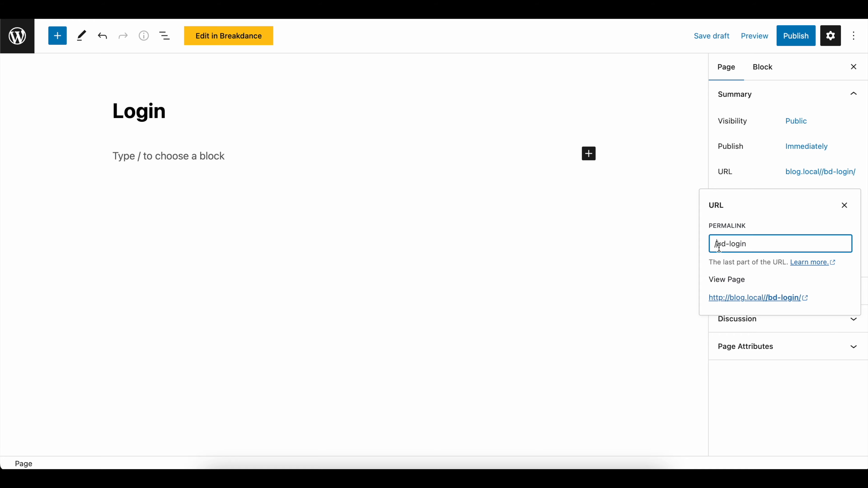
click(719, 246)
key(BackSpace)
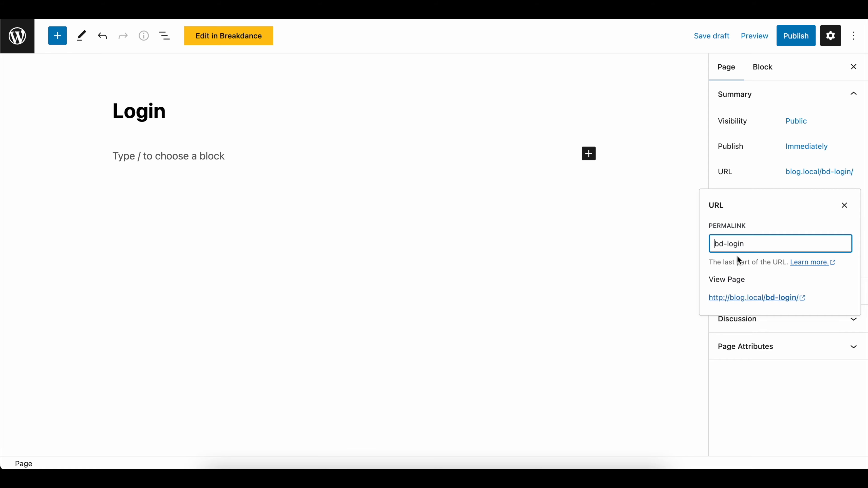
click(781, 43)
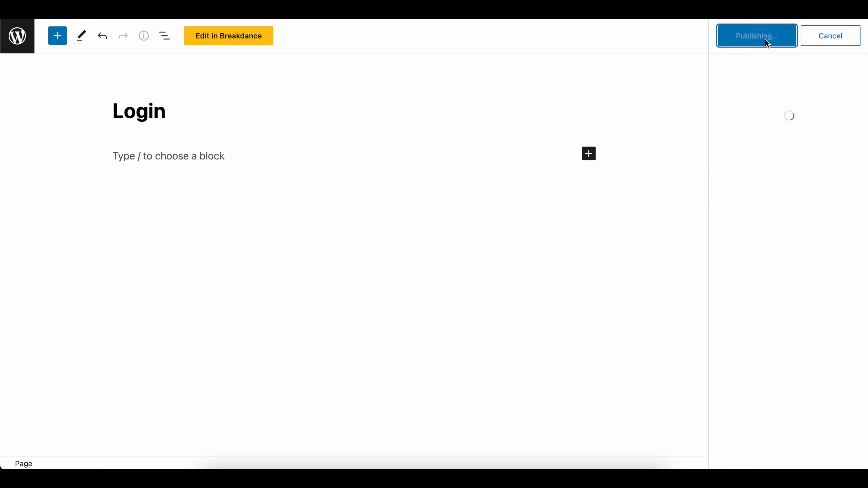
Open the Login page in the Breakdance editor and add a Login Form element to the empty page
click(252, 39)
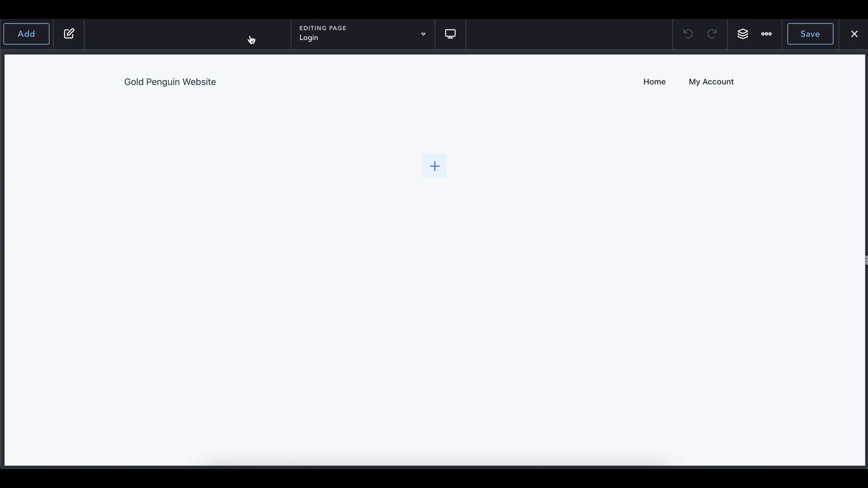
click(436, 167)
text(login)
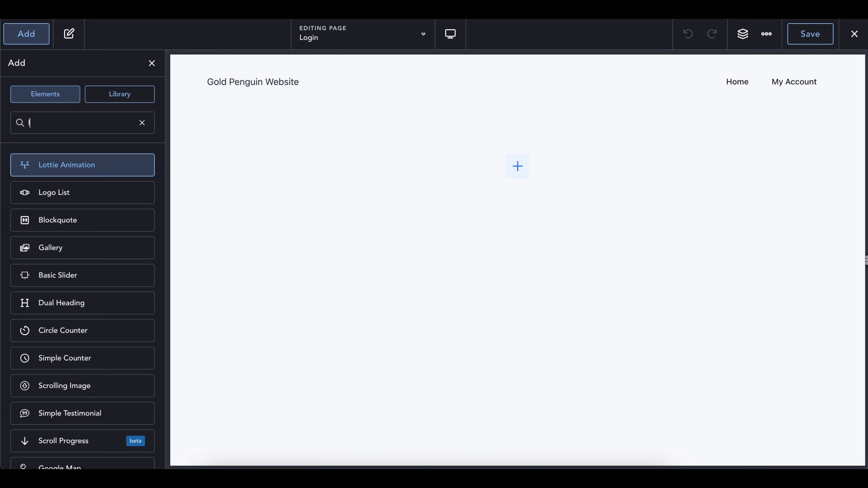
click(80, 170)
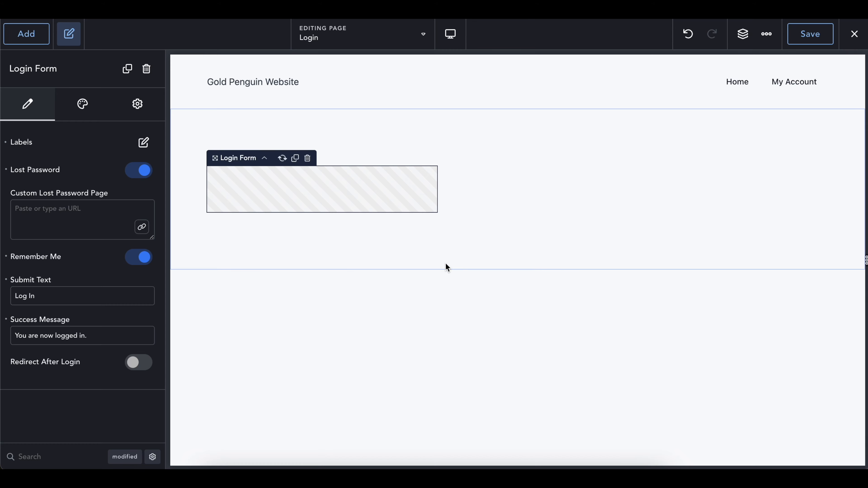
Add a Heading element to the Login page's section and place it above the login form
click(410, 340)
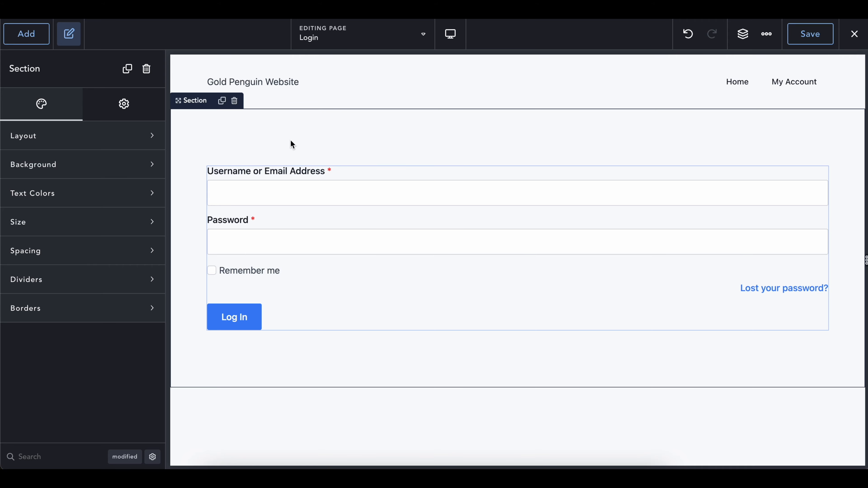
click(38, 39)
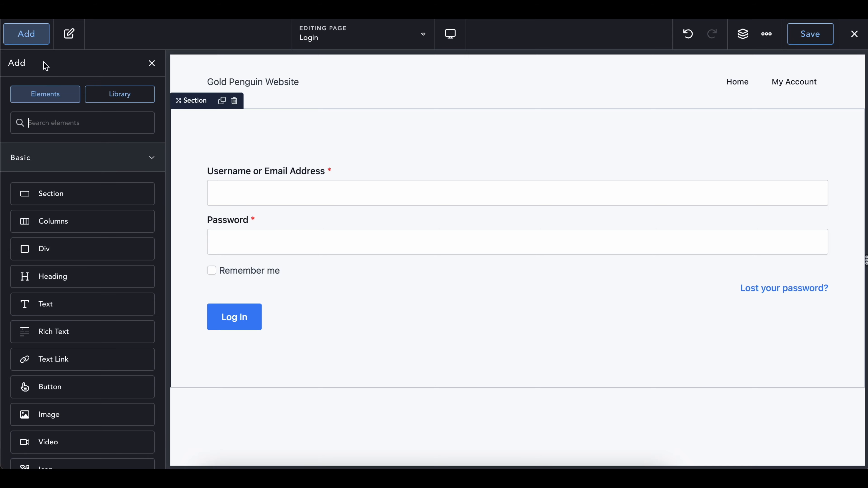
click(50, 283)
drag(218, 319, 240, 195)
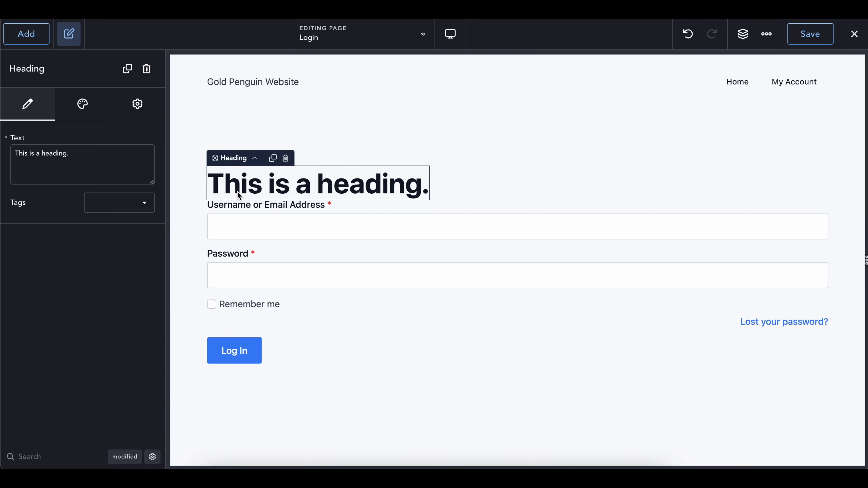
Change the heading text to "Login to Website" and save the Login page
triple_click(240, 196)
text(LK)
key(BackSpace)
text(ogin to)
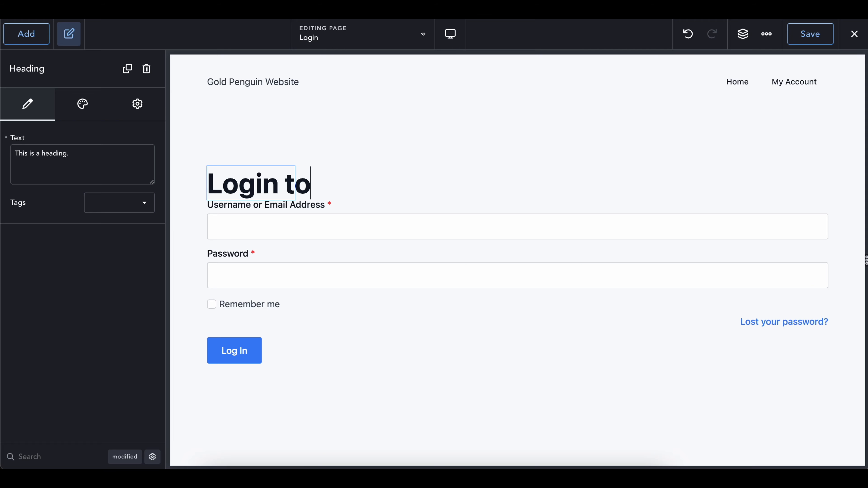
text( Website)
key(Return)
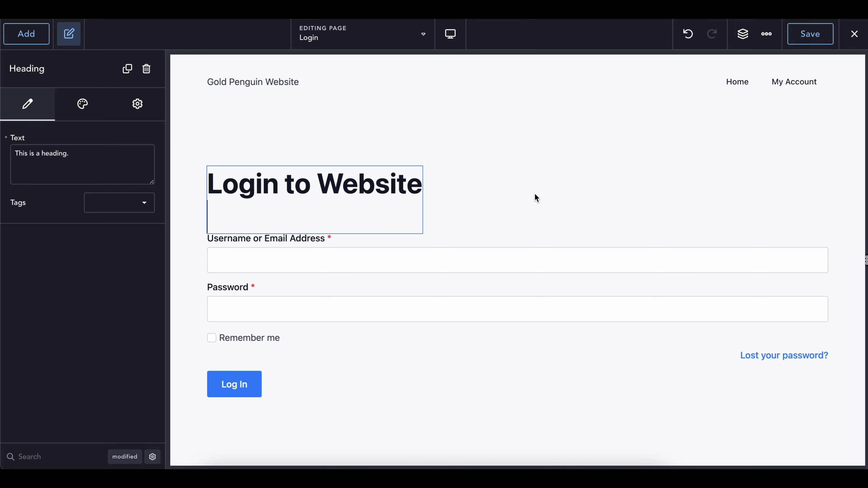
key(BackSpace)
click(569, 194)
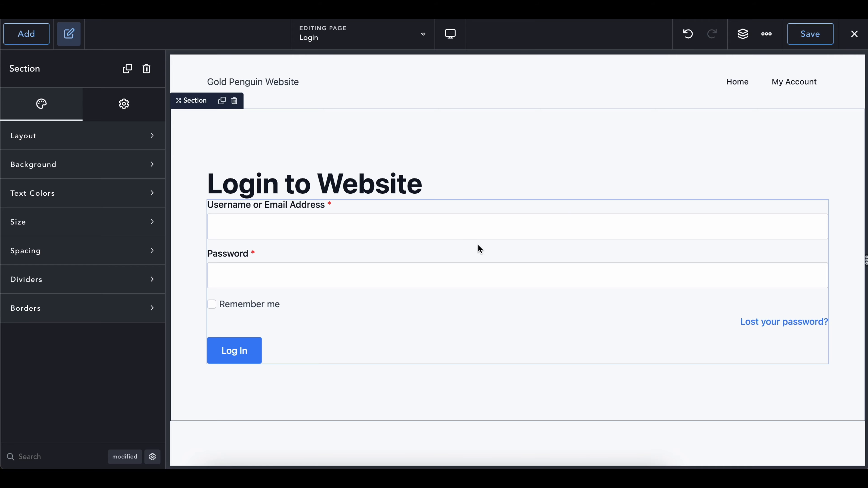
click(815, 41)
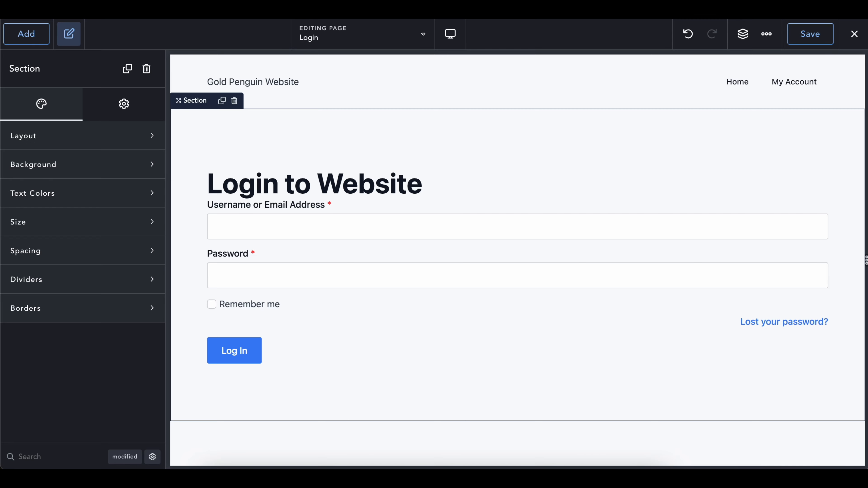
Open the site's front page, go to My Account from the header menu and log out of the account
key(BackSpace)
key(Return)
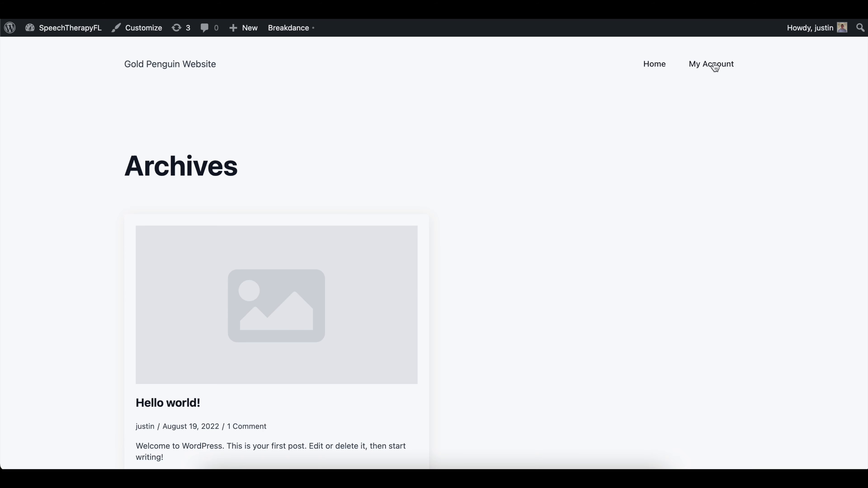
click(715, 67)
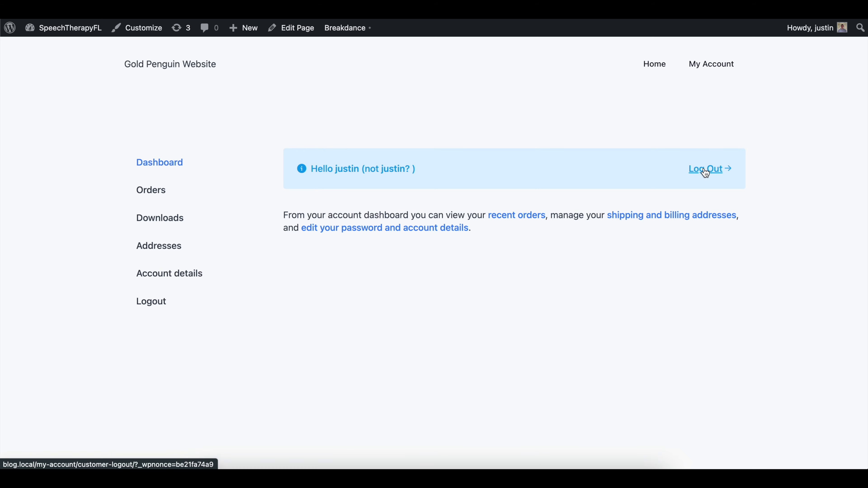
click(688, 169)
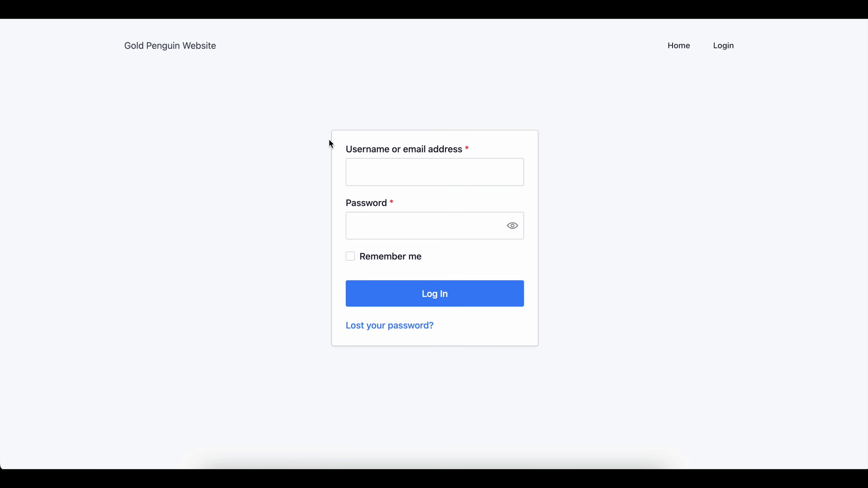
drag(329, 139, 486, 310)
click(481, 341)
From the site's front page, follow the header's Login link and log in with the saved username and password
drag(198, 9, 126, 10)
key(BackSpace)
key(Return)
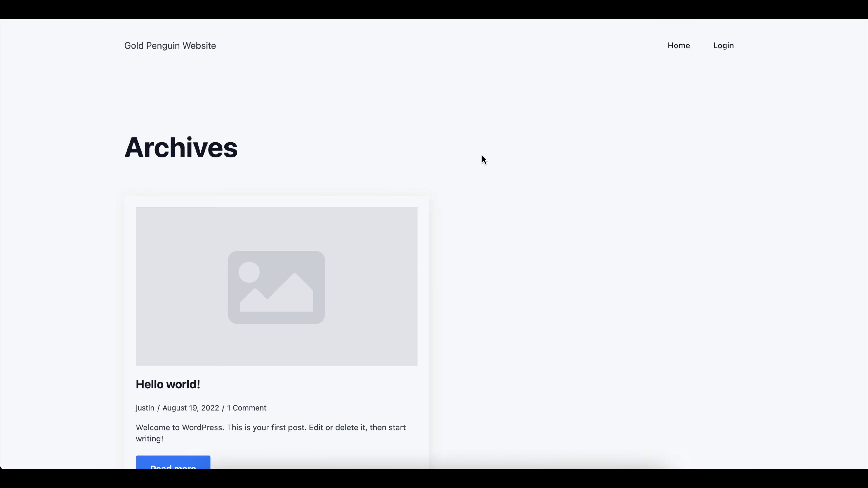
click(726, 53)
click(208, 195)
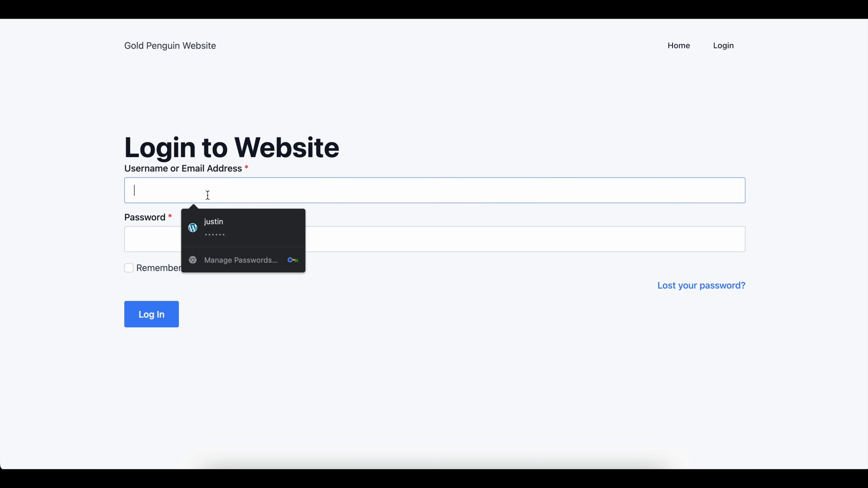
click(205, 231)
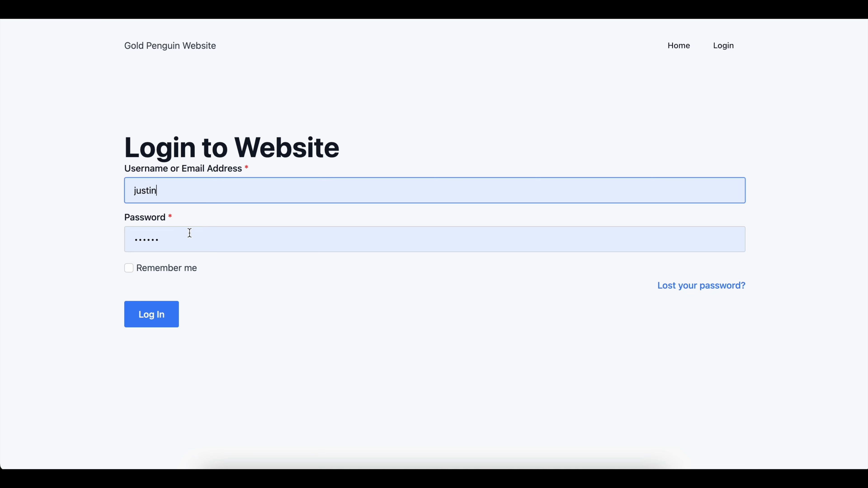
click(146, 323)
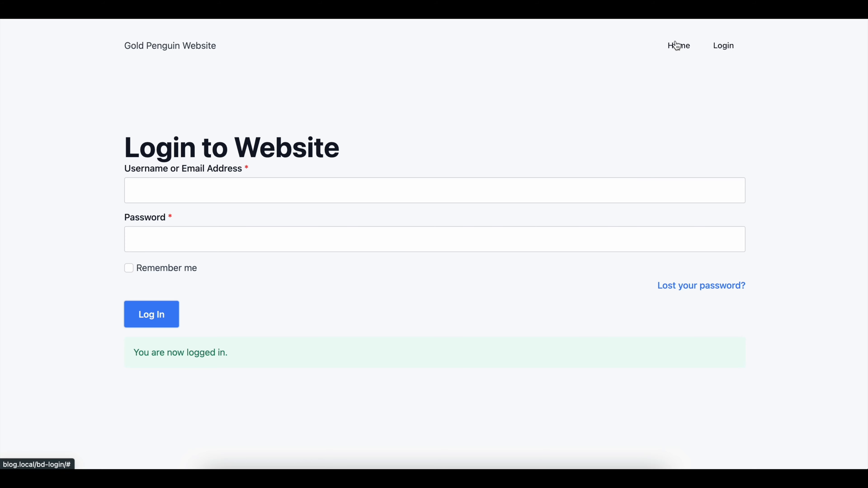
Reopen the front page and review My Account through the header menu, including its Downloads and Orders sections
key(BackSpace)
key(Return)
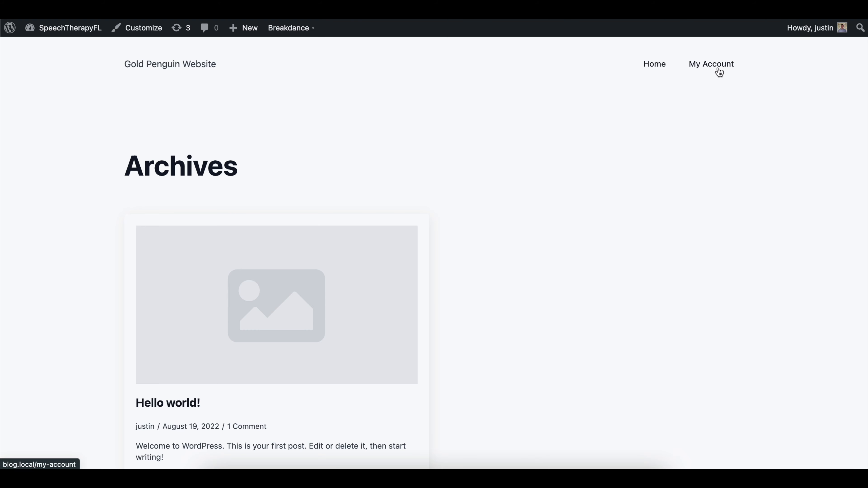
click(718, 68)
click(176, 218)
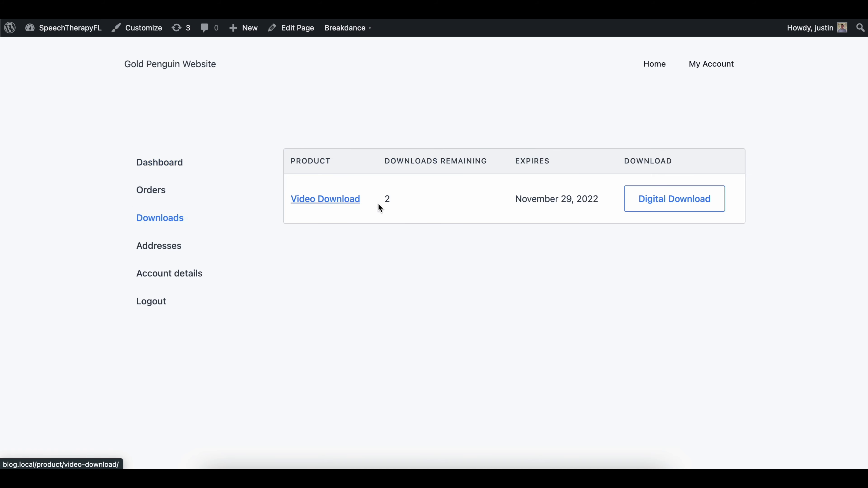
click(205, 202)
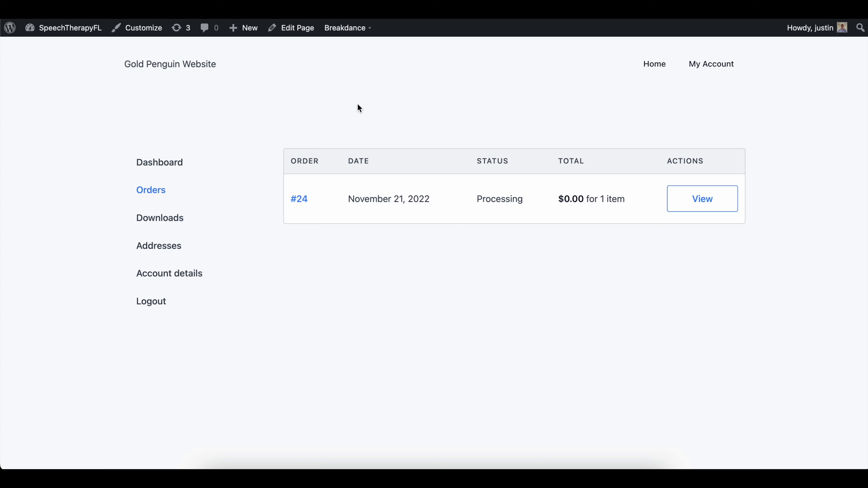
click(725, 65)
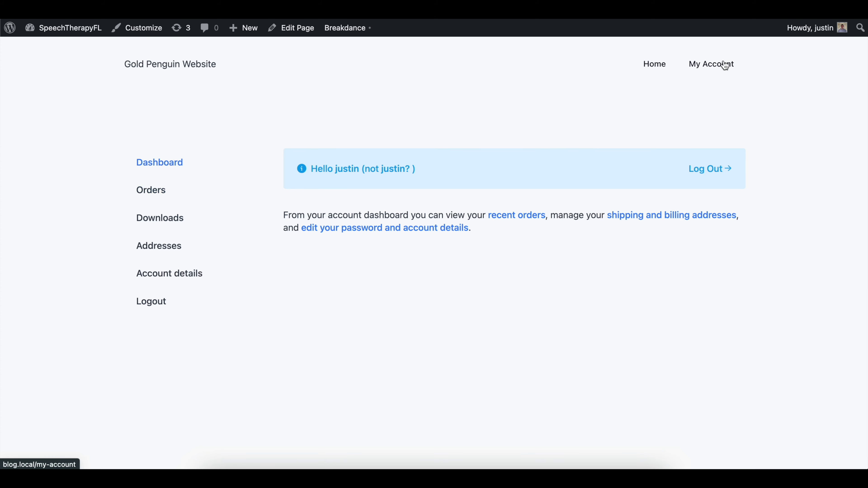
Log out from the account dashboard and return to the front page to check the logged-out header menu
click(704, 170)
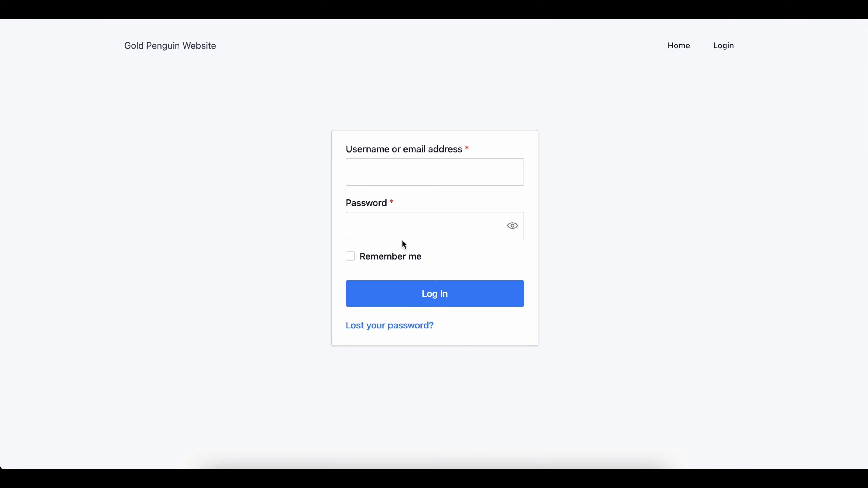
drag(152, 48, 242, 44)
drag(132, 10, 403, 22)
key(BackSpace)
key(Return)
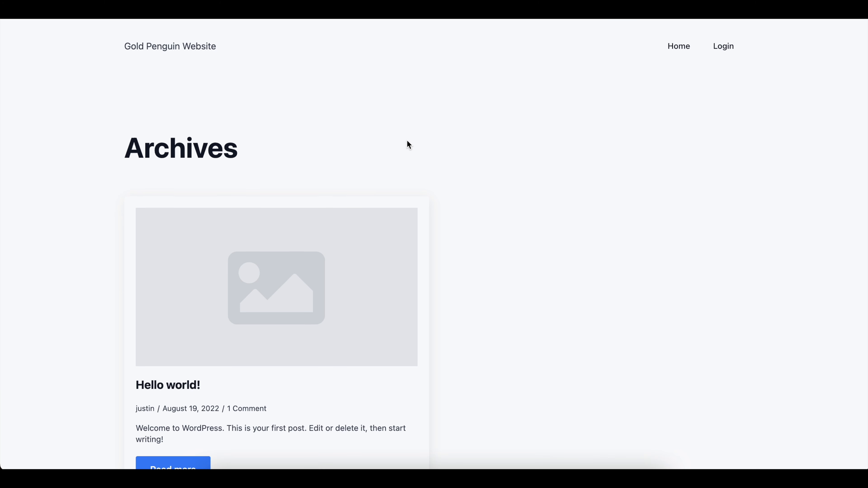